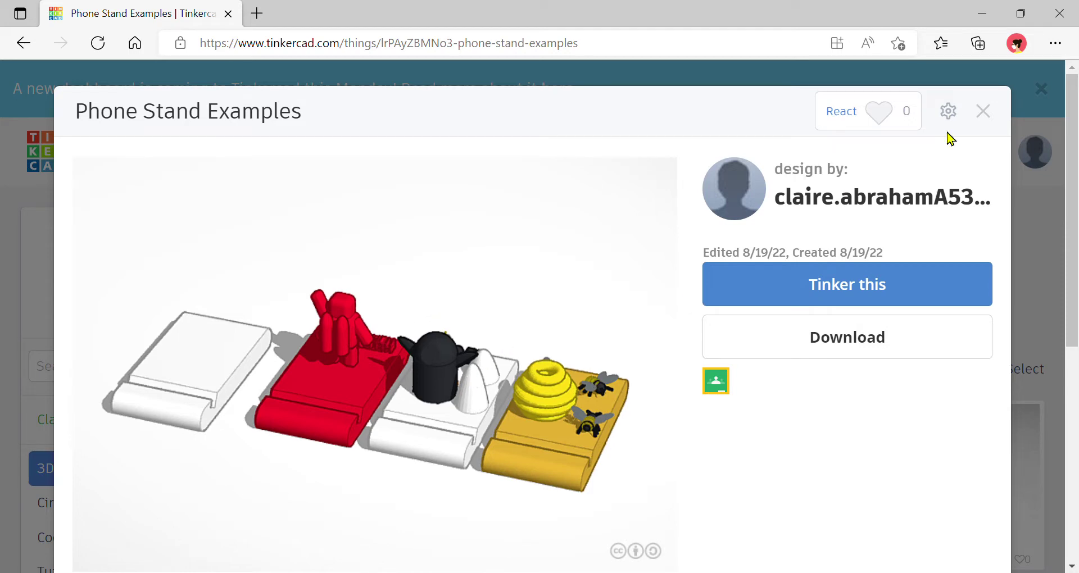
Create a new 3D design and name it "Phone Stand -" followed by the teacher's title and name
click(983, 112)
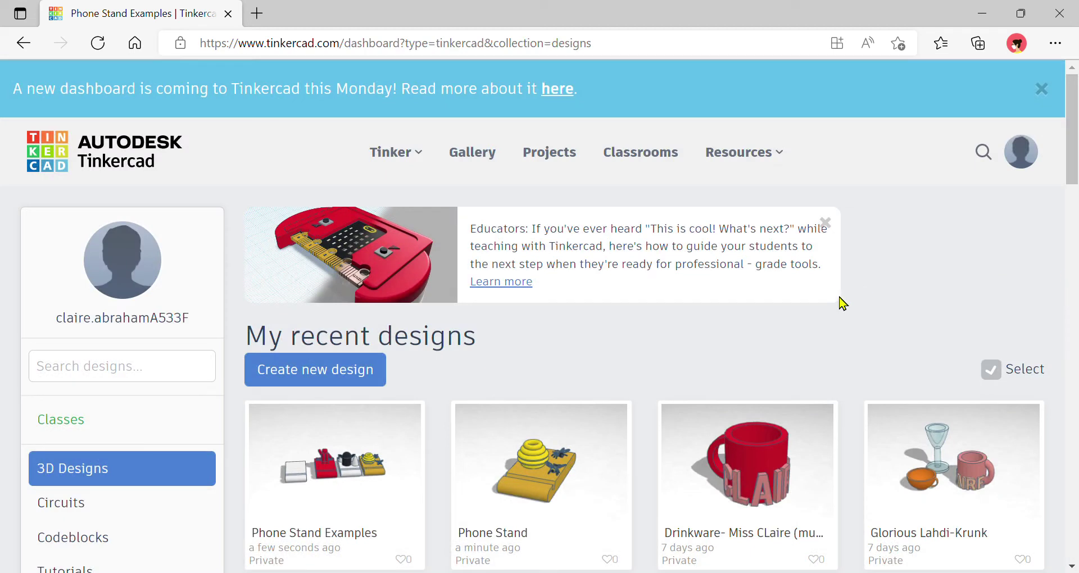
click(303, 378)
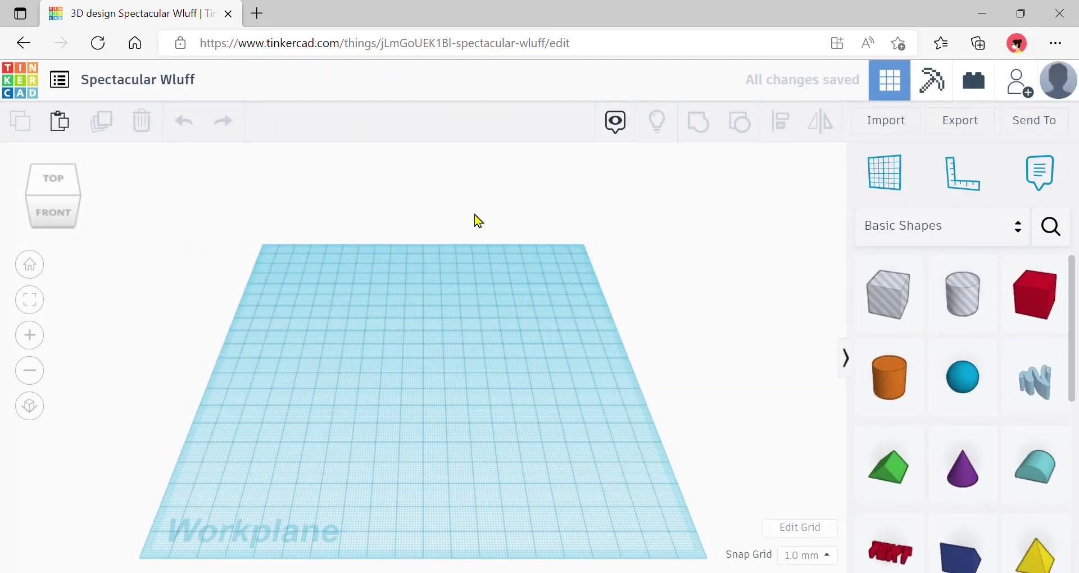
click(168, 83)
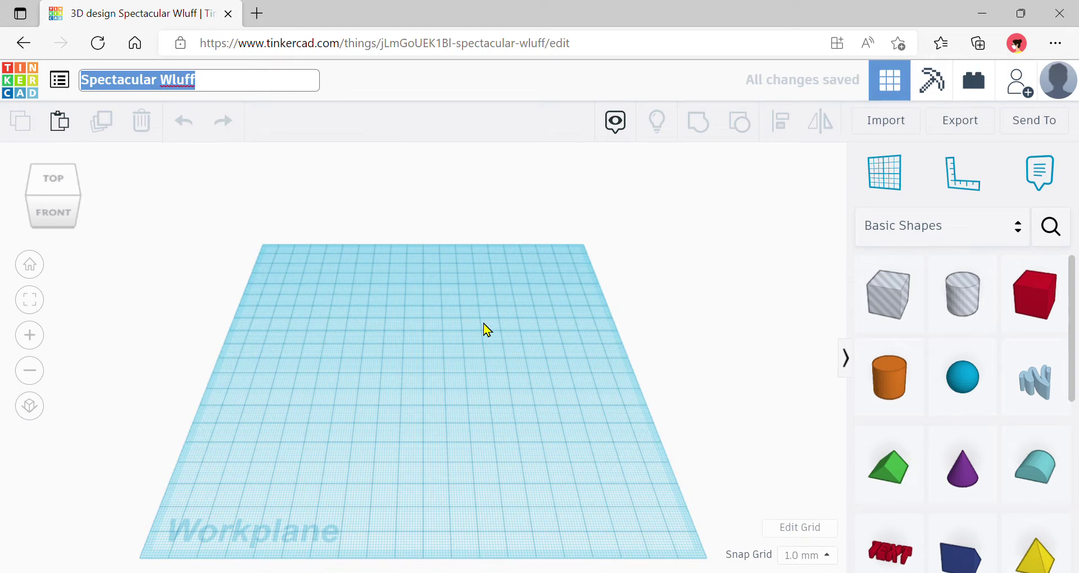
text(Phone Stand - Miss Claire)
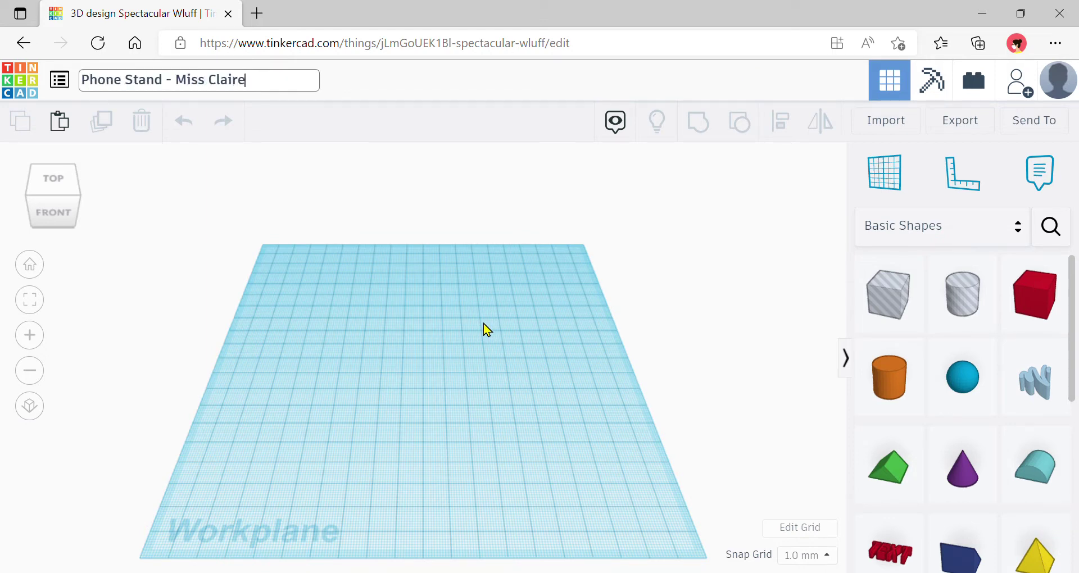
key(Return)
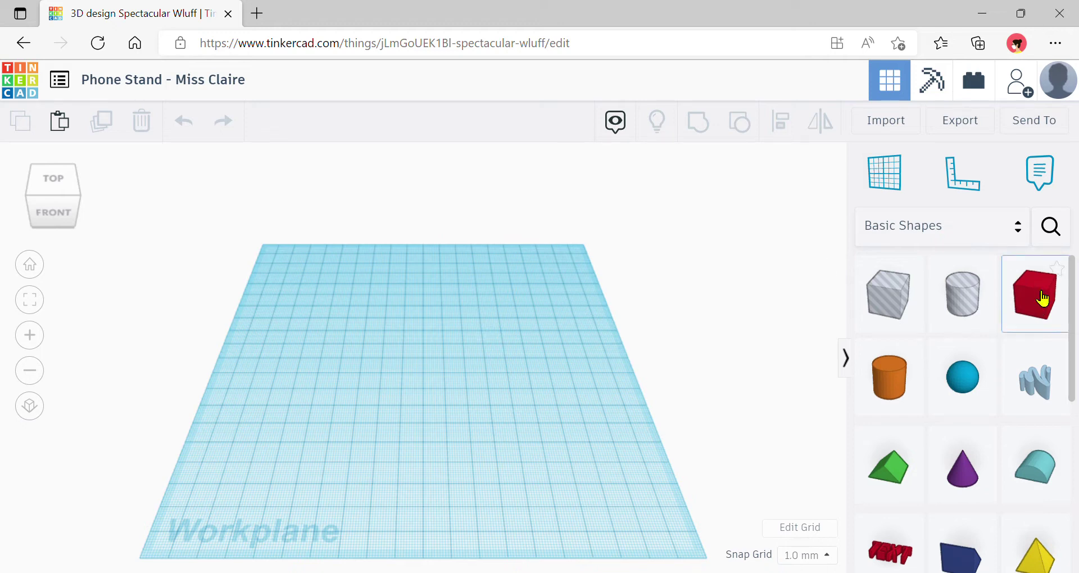
Place a solid box near the middle of the workplane and set its width to 80 mm
drag(1038, 299, 417, 365)
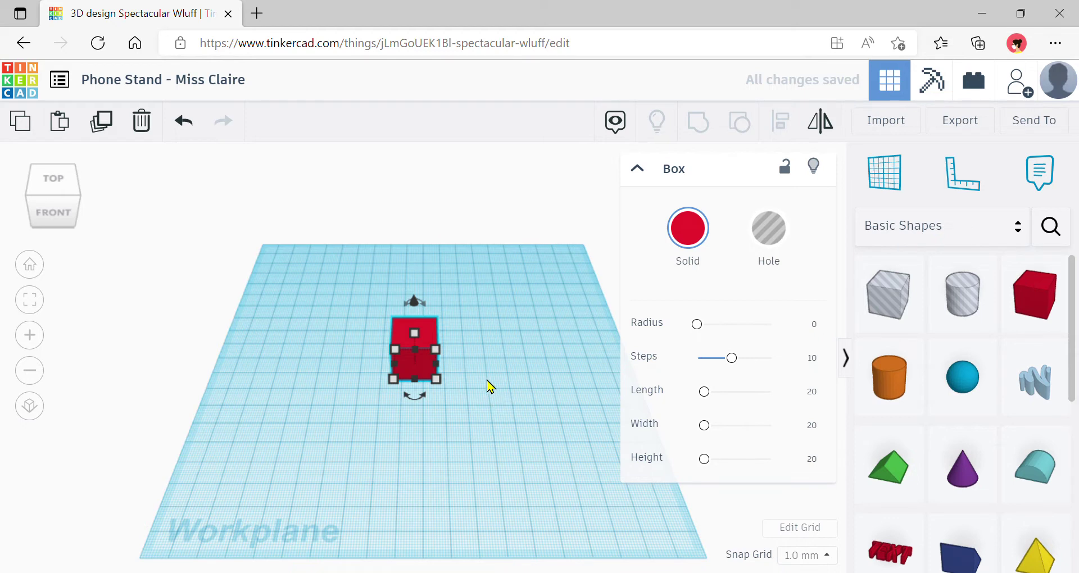
mouse_move(437, 380)
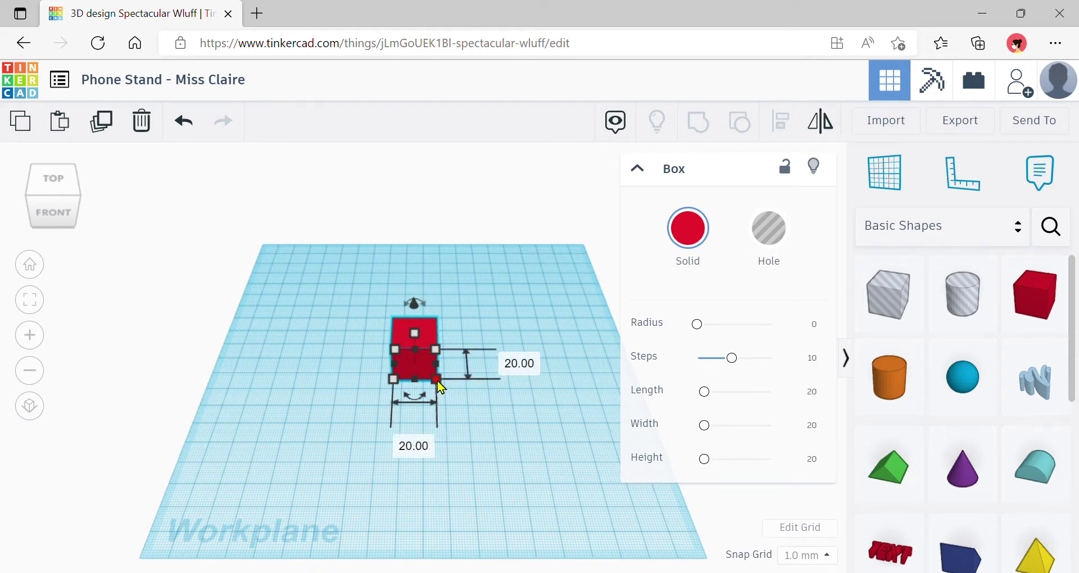
click(415, 447)
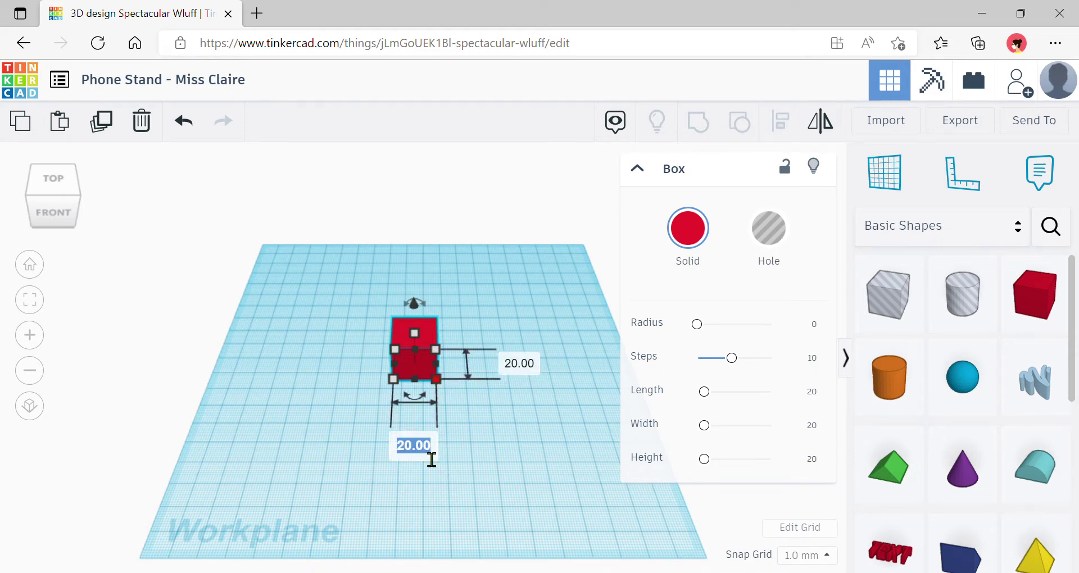
text(80)
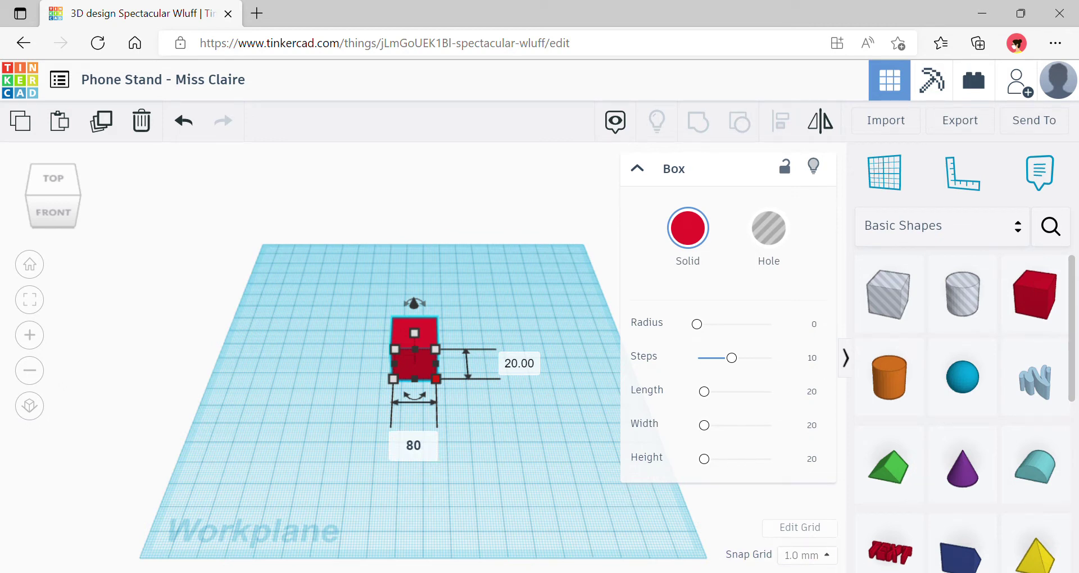
key(Return)
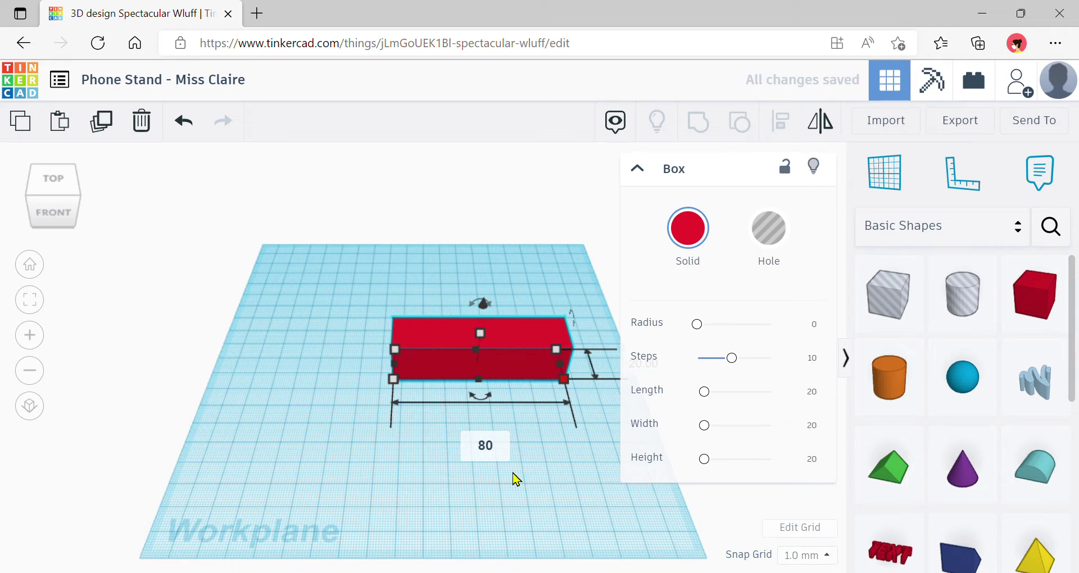
Set the box's depth to 130 mm and move it back so it lies entirely on the workplane
click(637, 170)
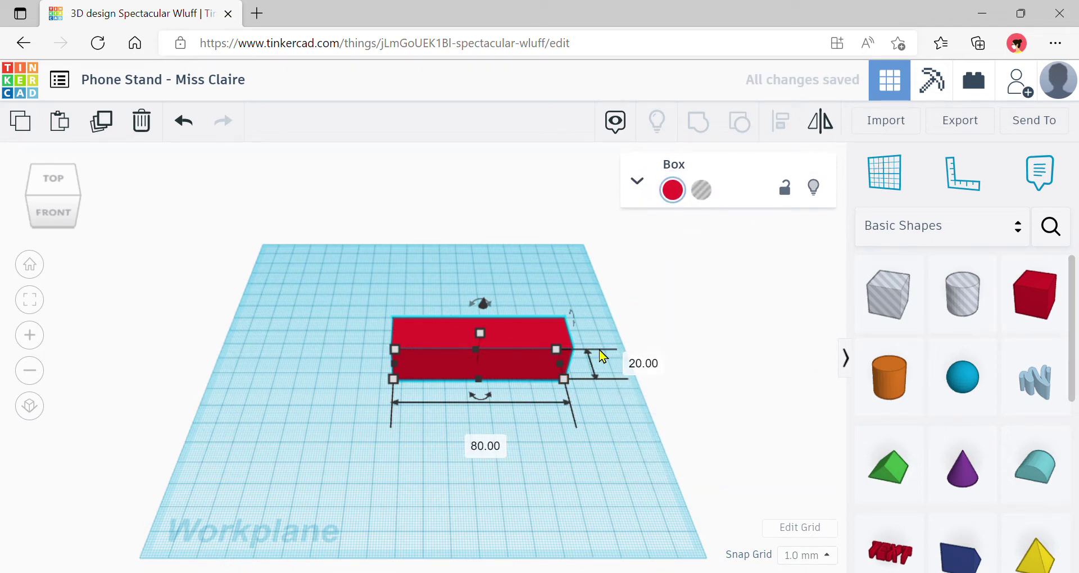
mouse_move(567, 379)
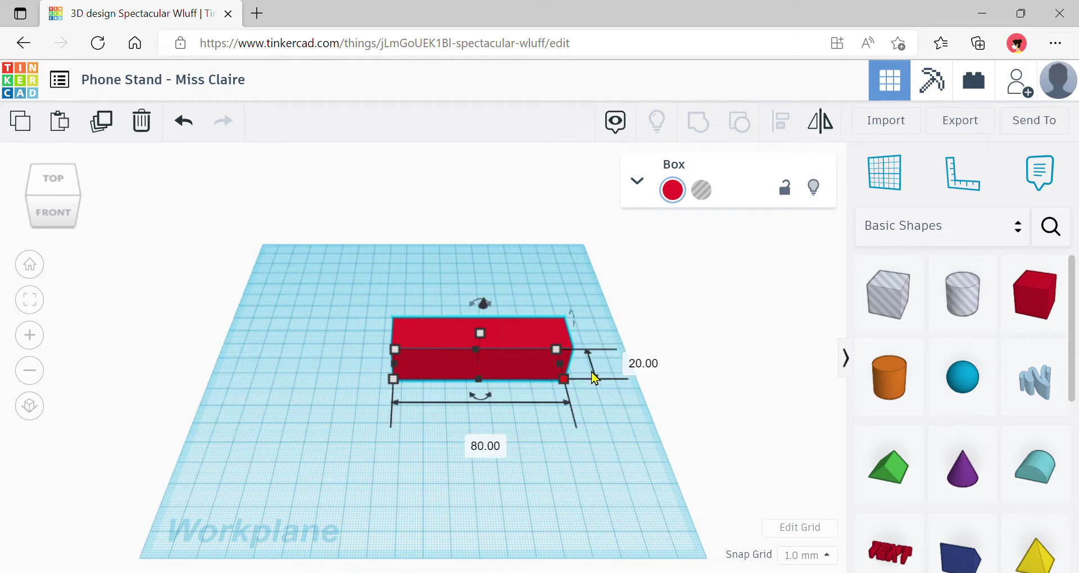
click(645, 364)
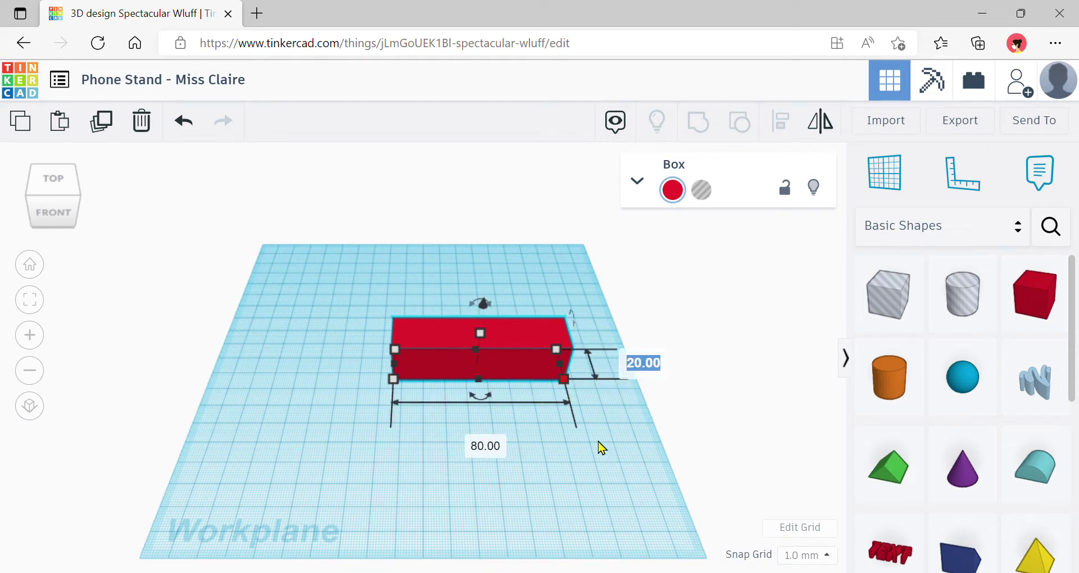
text(130)
key(Return)
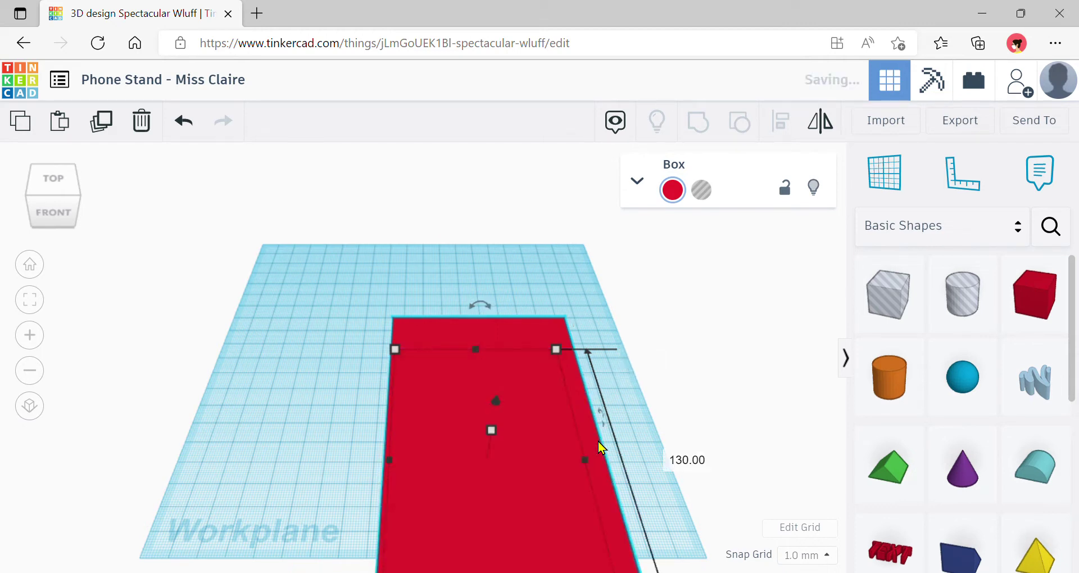
drag(543, 499, 456, 388)
click(639, 420)
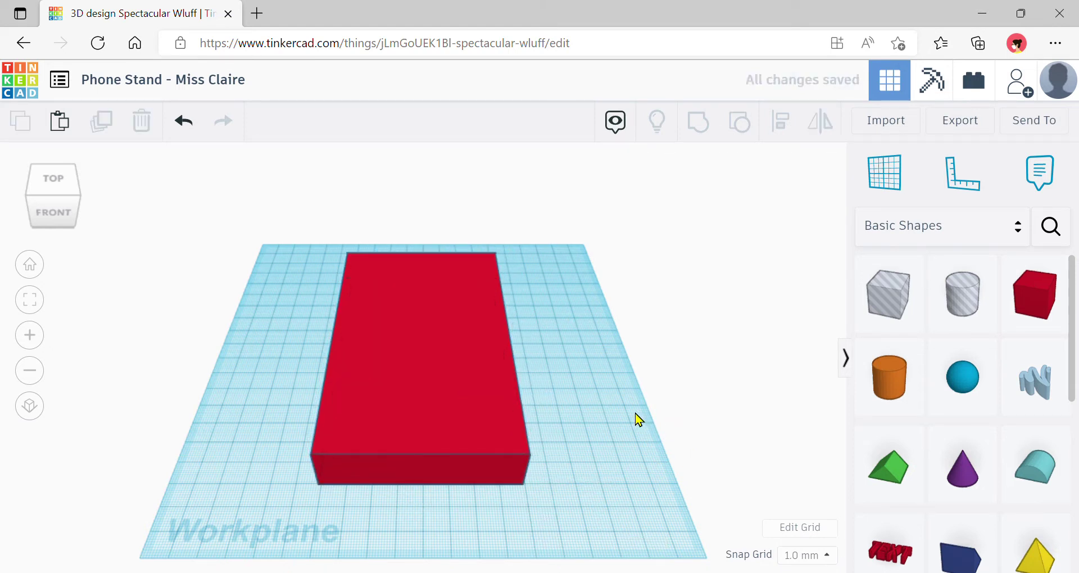
Check the red box's height from a low angle and from above
click(468, 389)
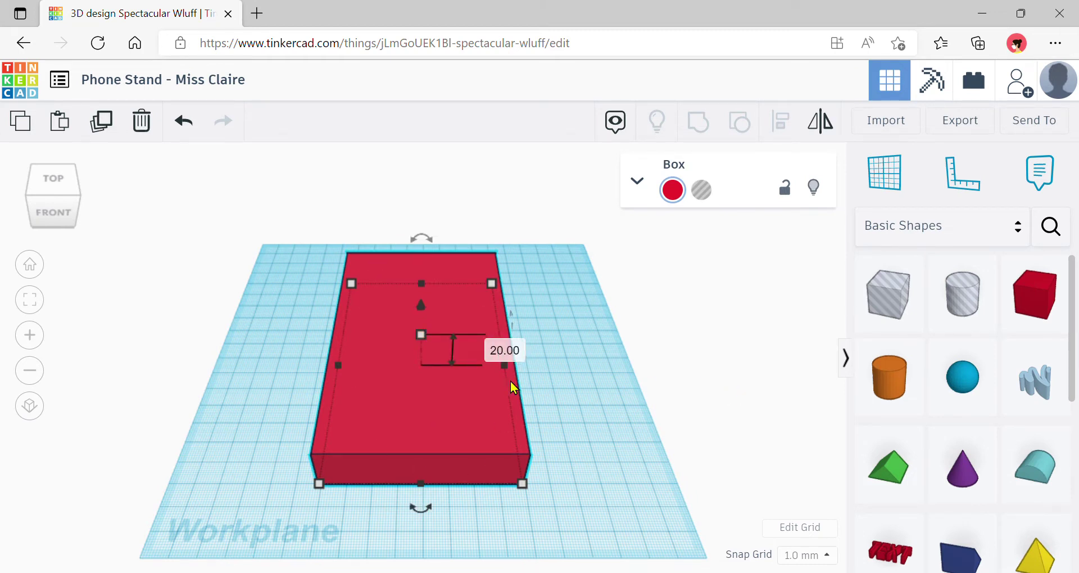
right_drag(587, 427, 523, 371)
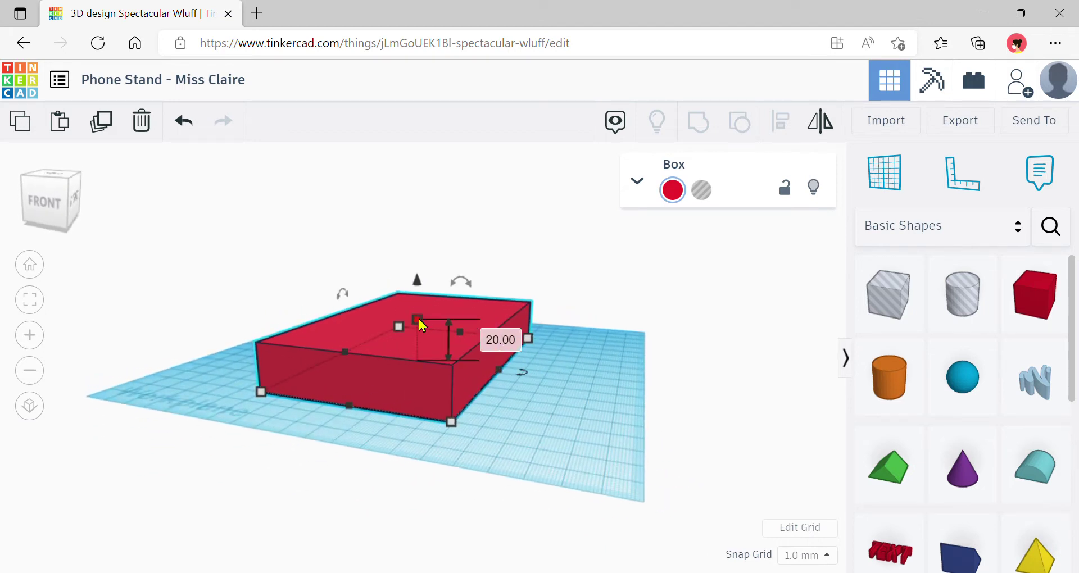
right_drag(420, 329, 576, 475)
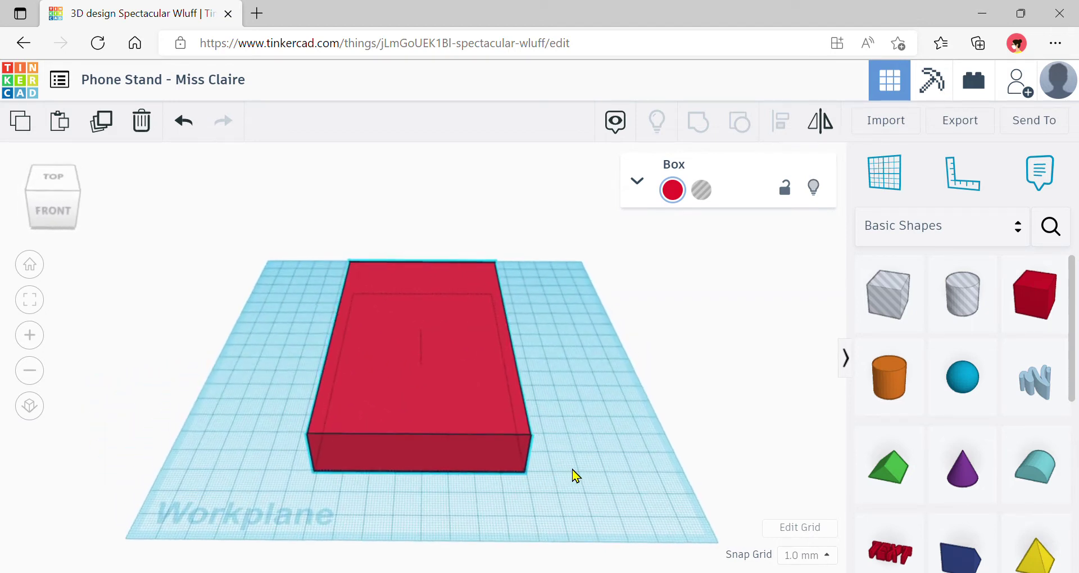
mouse_move(534, 478)
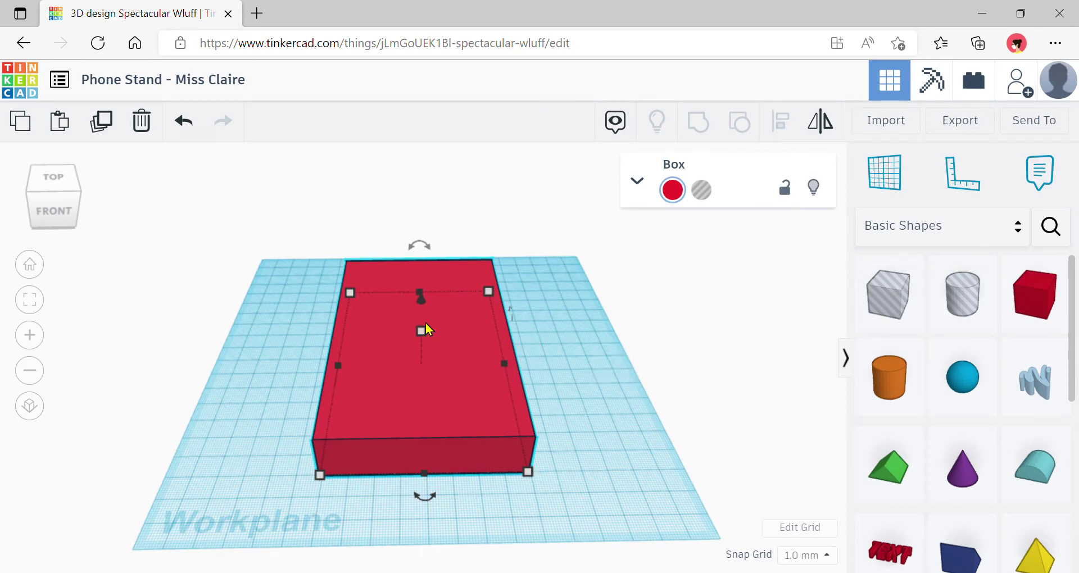
click(657, 425)
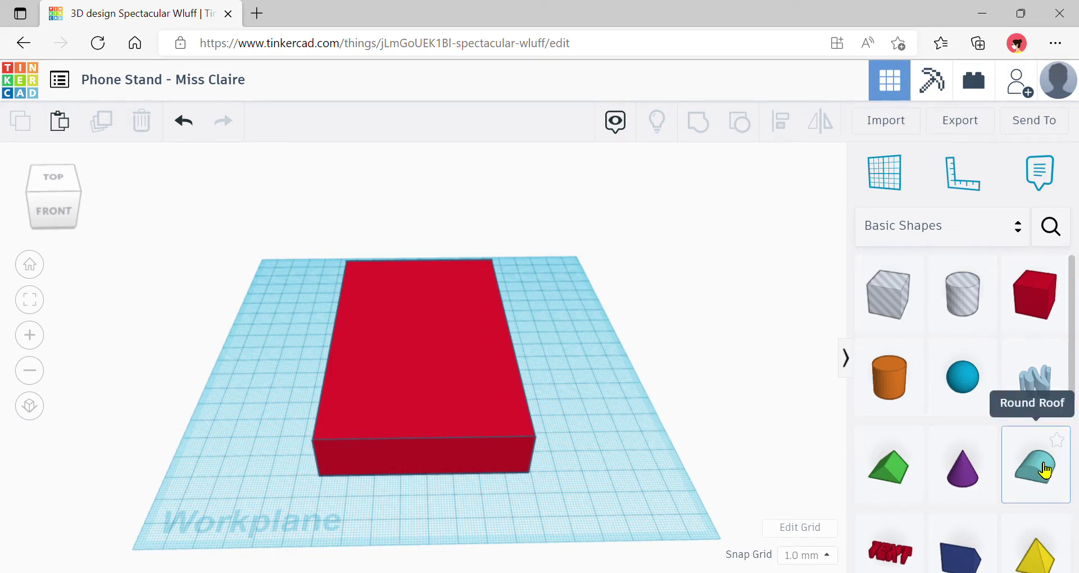
Add a Round Roof shape in front of the box, turned so its length runs parallel to the box's front edge
drag(1045, 470, 556, 363)
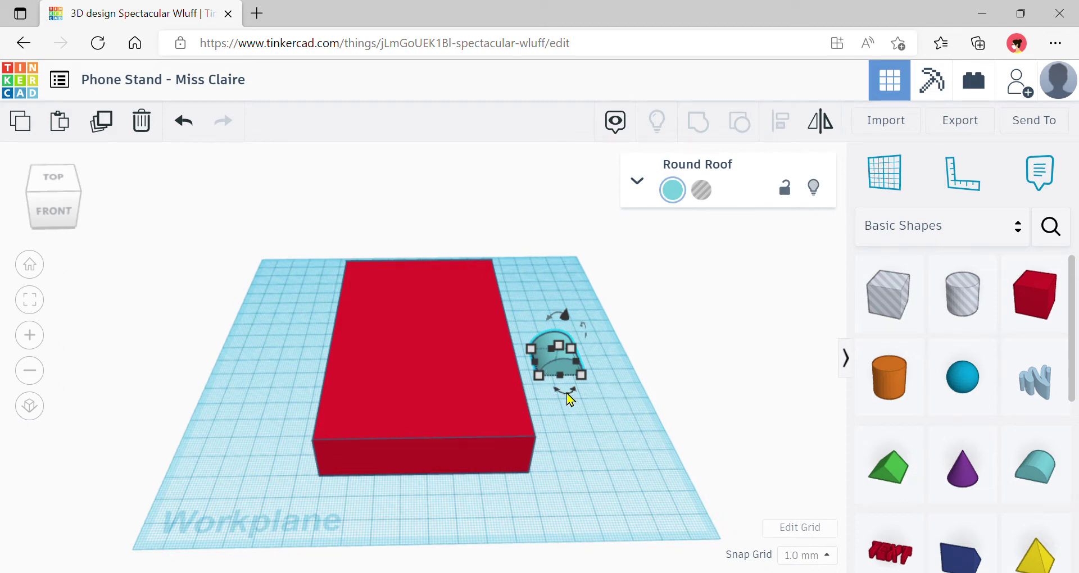
drag(567, 399, 582, 371)
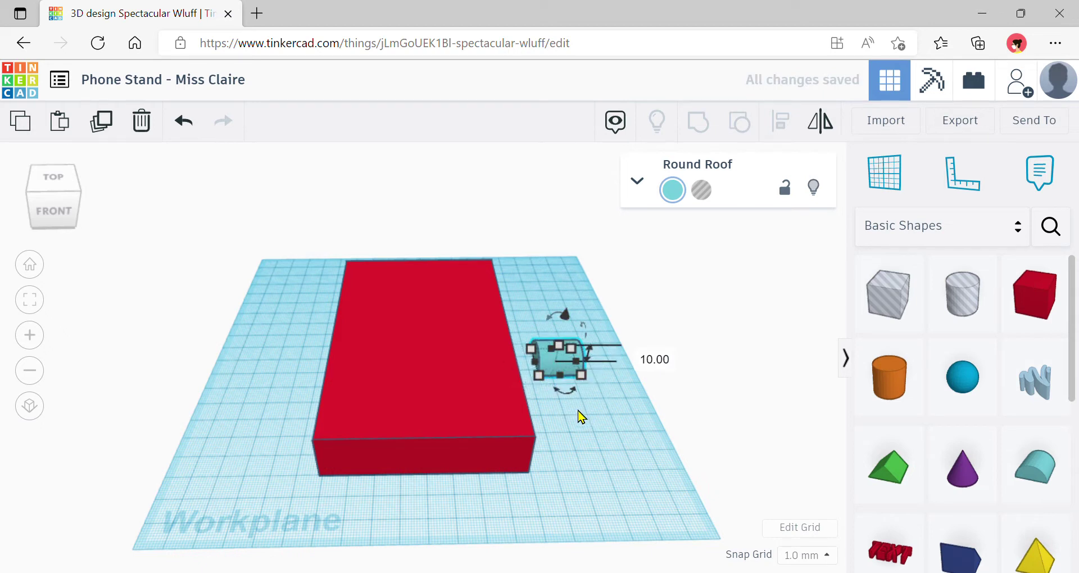
drag(547, 362, 397, 513)
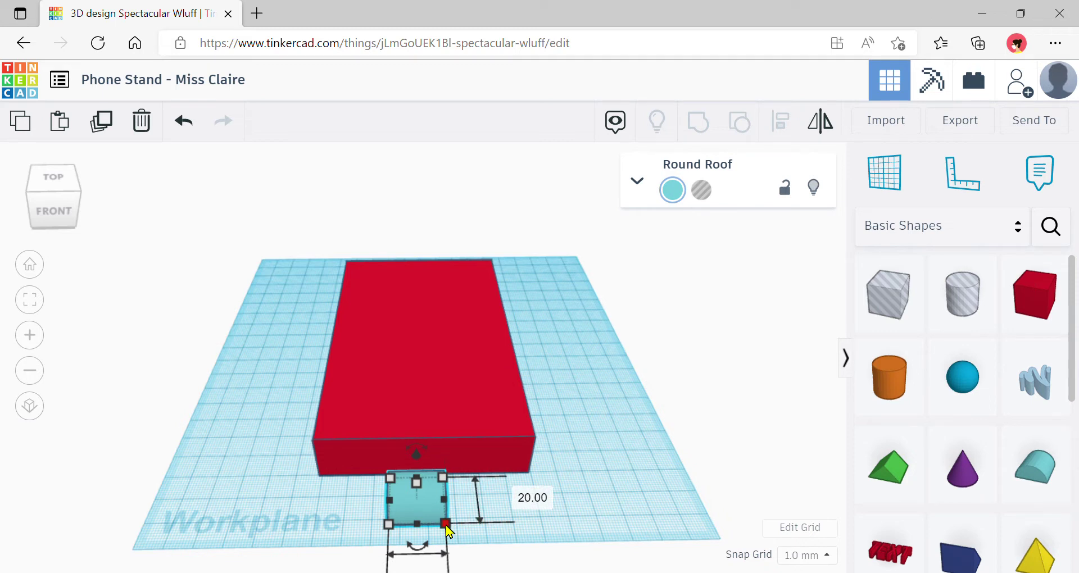
Set the round roof's length along the box's front edge to 80 mm
scroll(589, 482, down, 5)
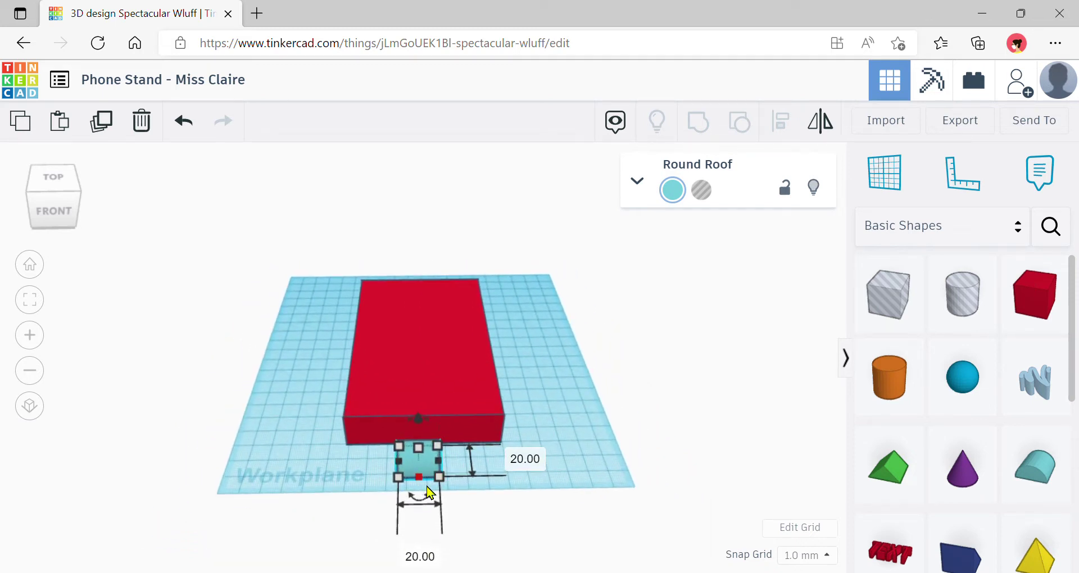
click(433, 559)
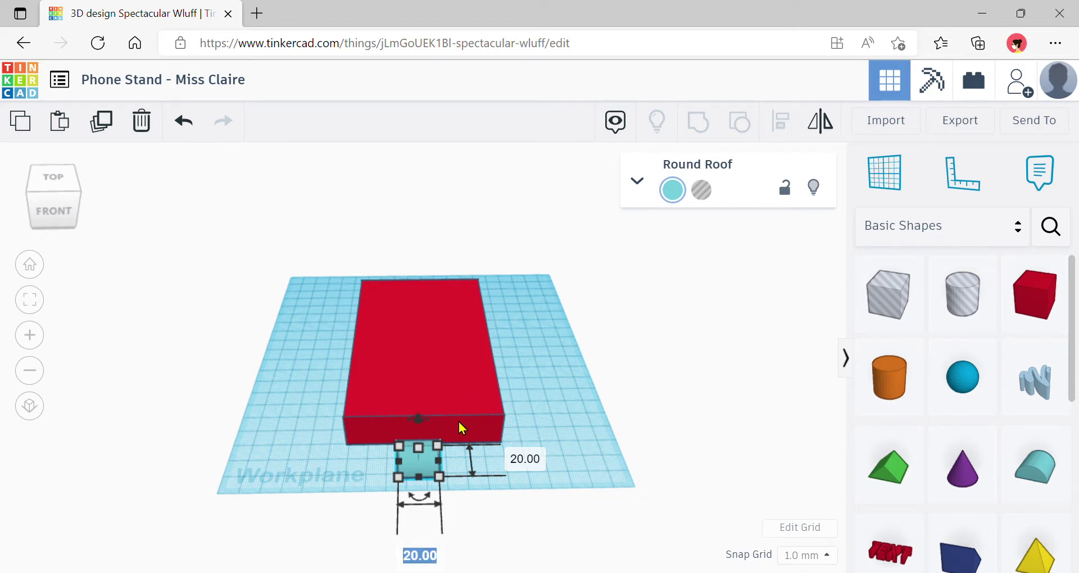
click(422, 557)
text(80)
key(Return)
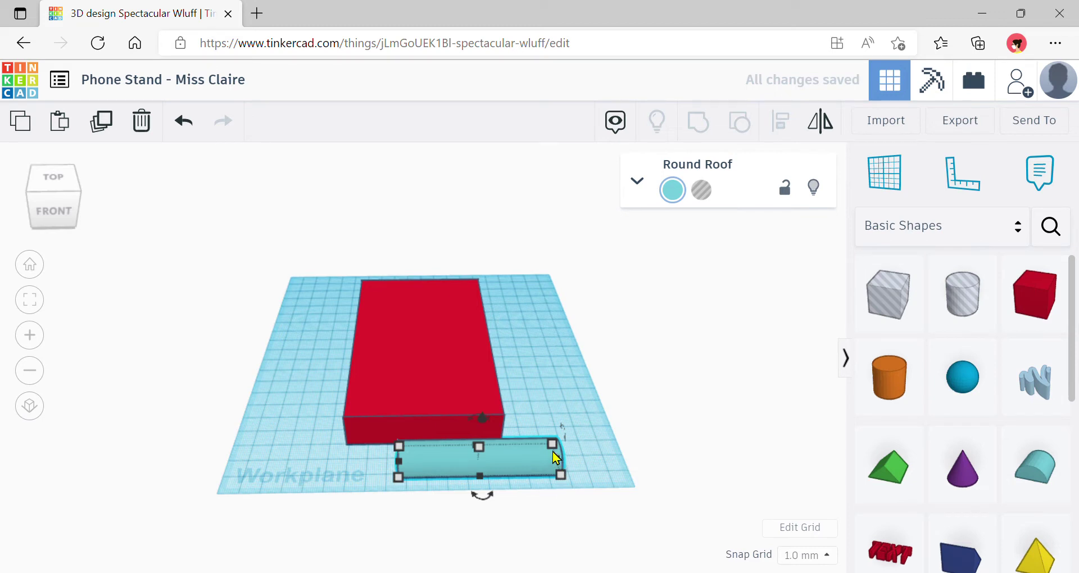
mouse_move(562, 475)
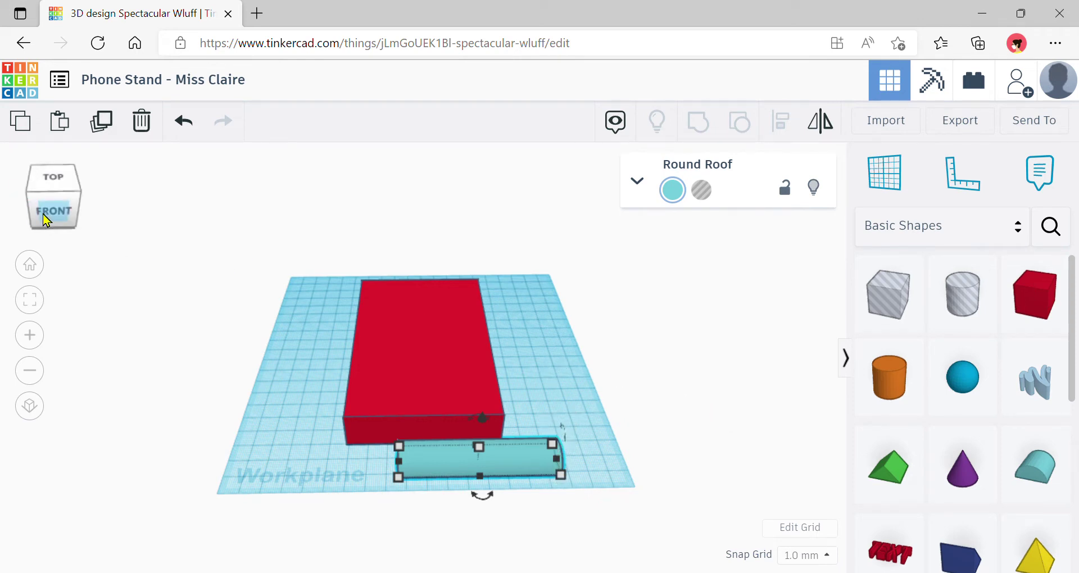
Rotate the round roof 90° about its long axis so its flat side faces the box, and raise it 5 mm
drag(45, 213, 57, 209)
mouse_move(600, 332)
mouse_down()
mouse_move(599, 354)
mouse_move(601, 339)
mouse_up()
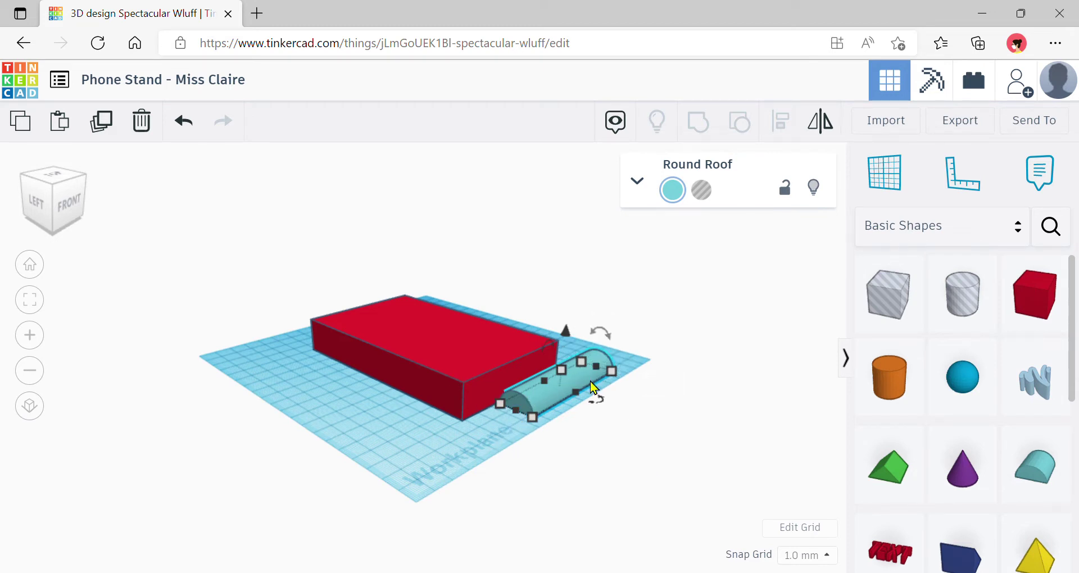
drag(606, 339, 607, 340)
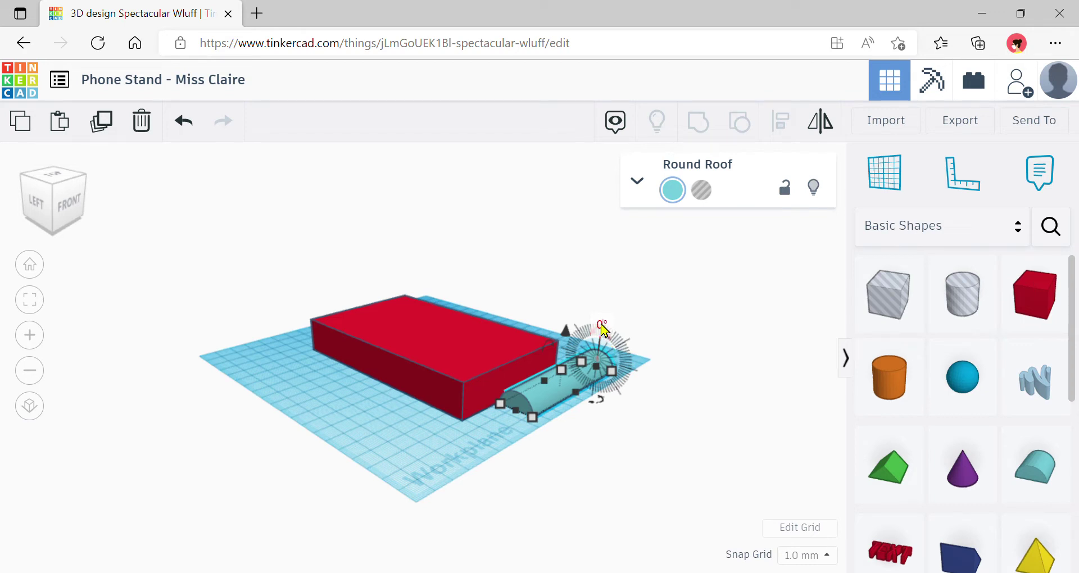
click(602, 329)
text(90)
key(Return)
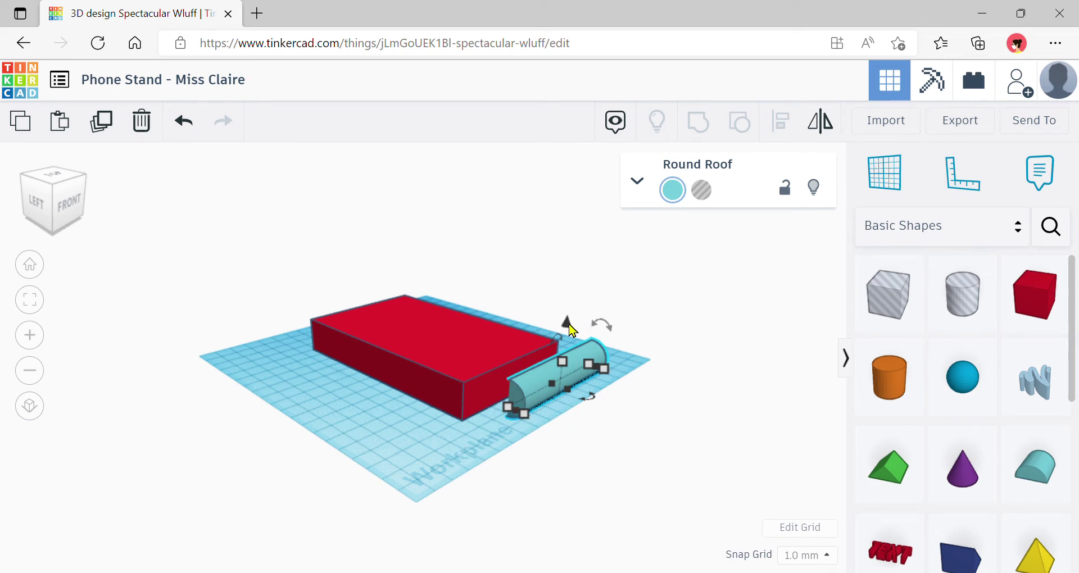
drag(568, 329, 570, 322)
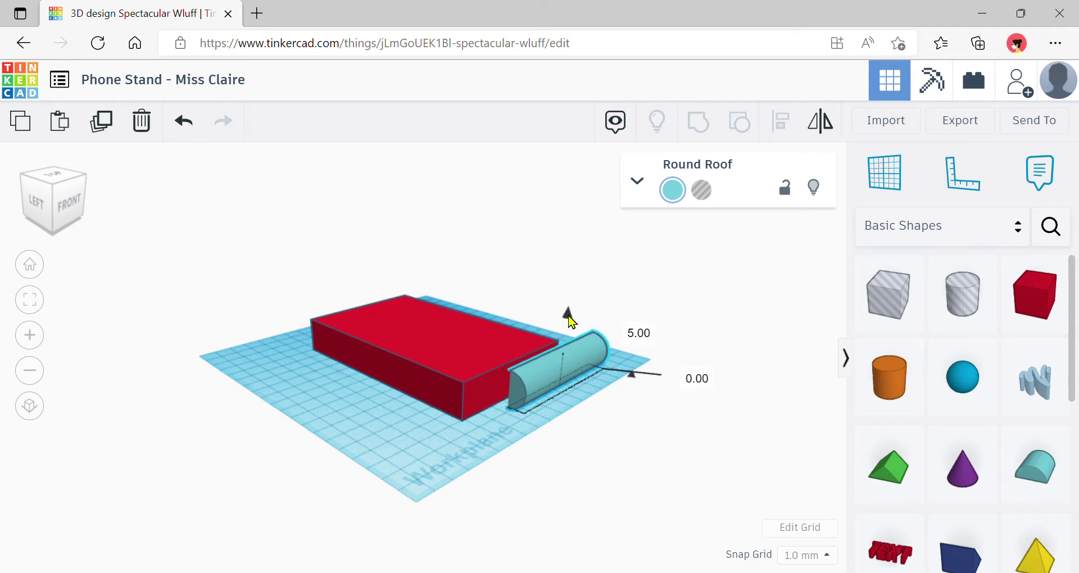
drag(570, 322, 571, 322)
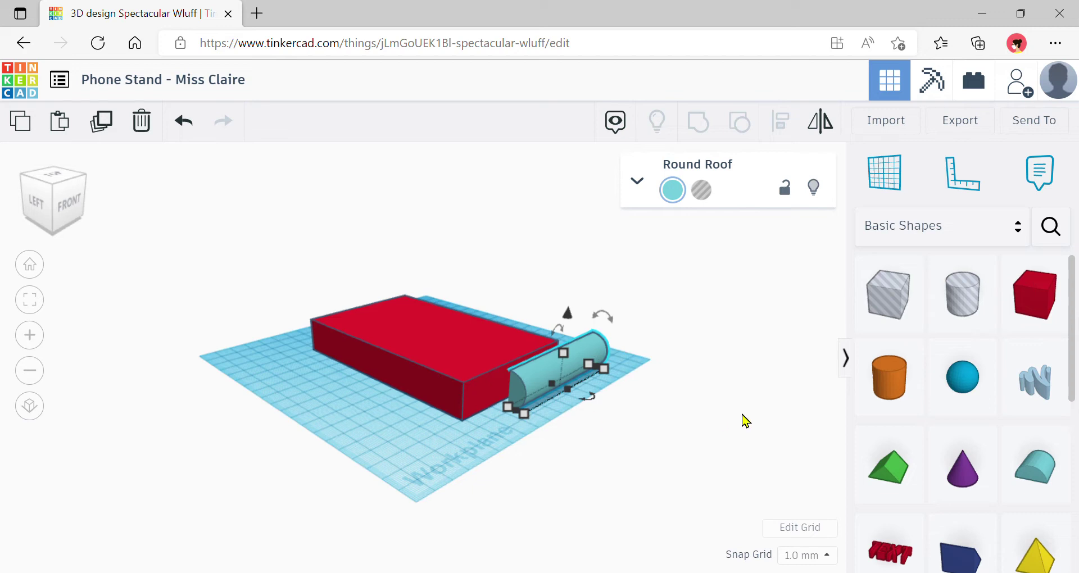
Move the round roof along the box's front end to line up with it, and bring it up against the box
key(shift+Left)
key(shift+Left)
key(shift+Left)
key(shift+Left)
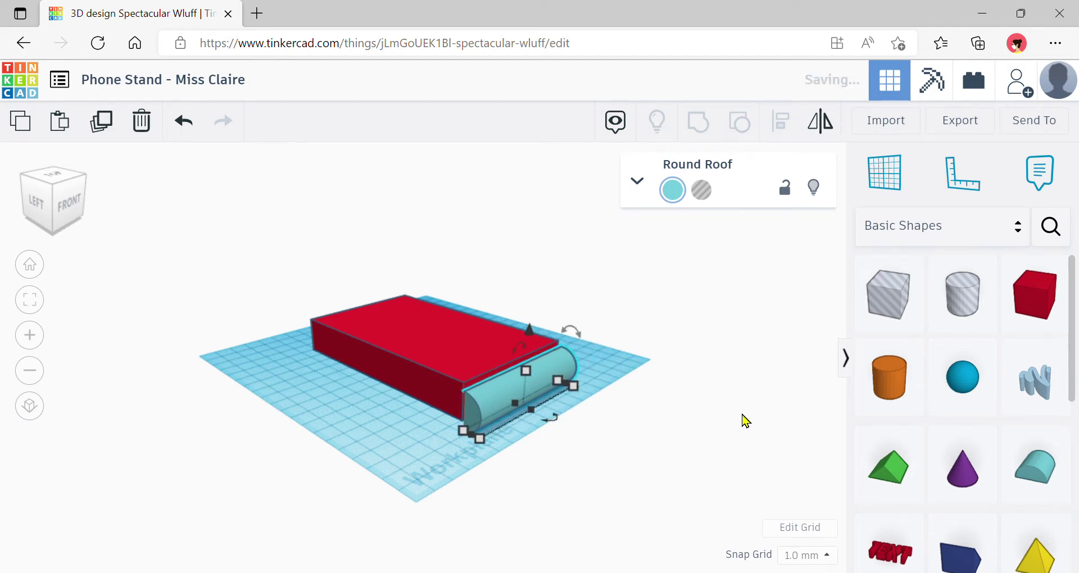
scroll(372, 488, up, 5)
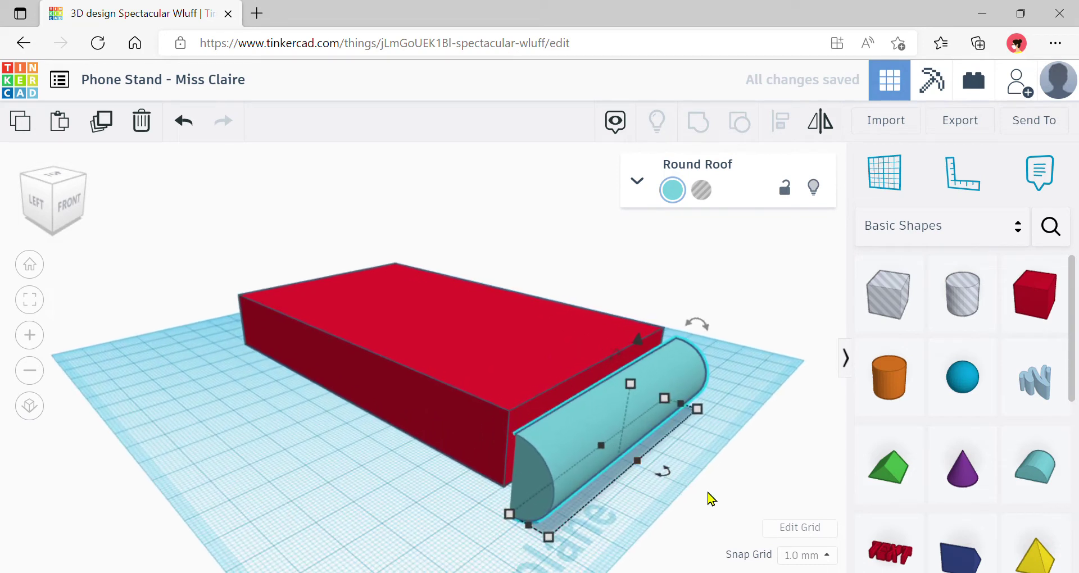
key(Left)
key(Left)
key(Left)
key(Left)
key(Left)
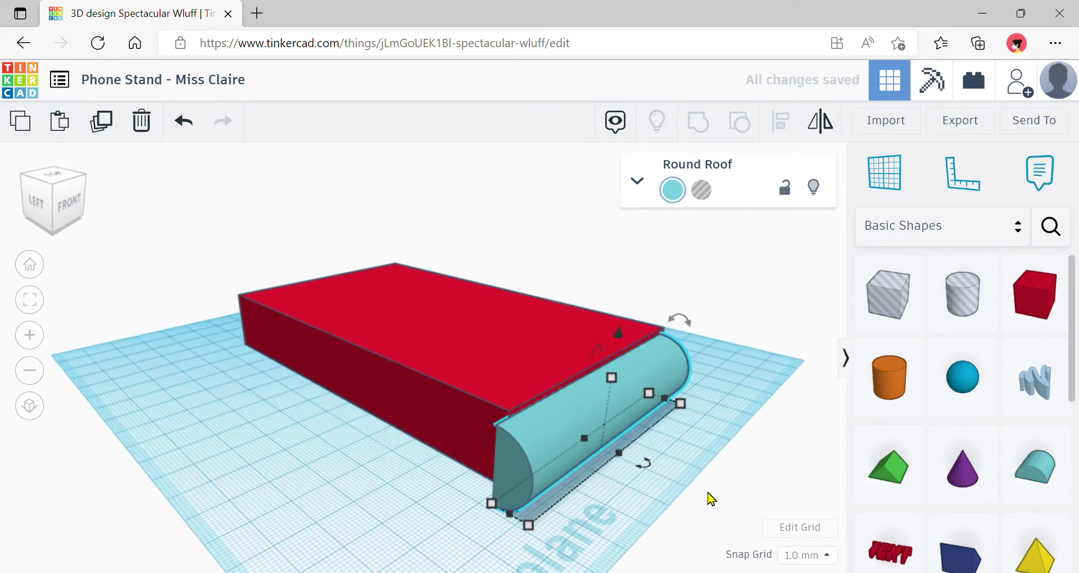
Nudge the round roof along the box's front edge so its ends line up with the box
key(Right)
key(Right)
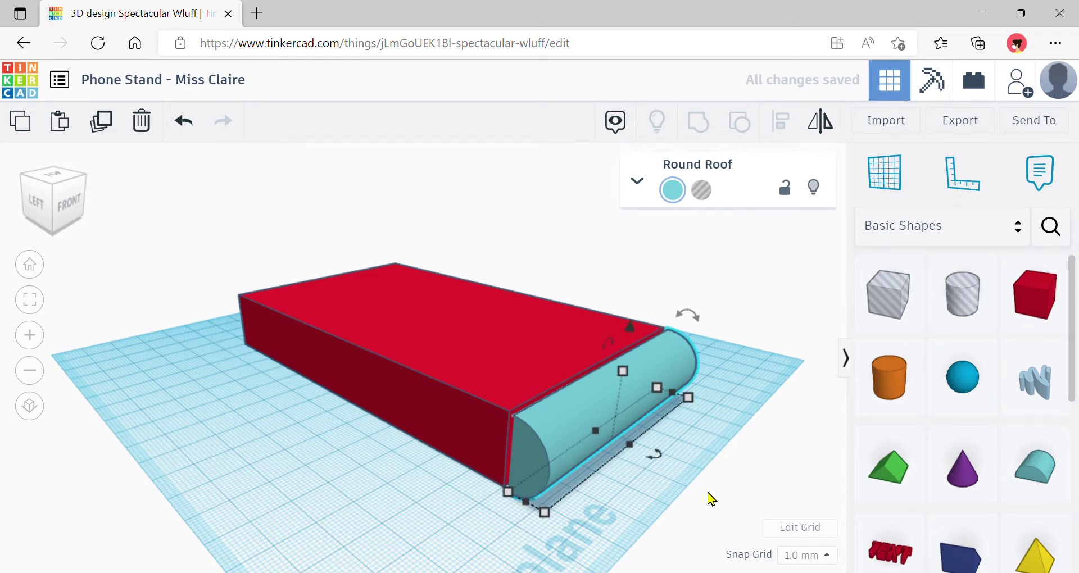
key(Right)
key(Left)
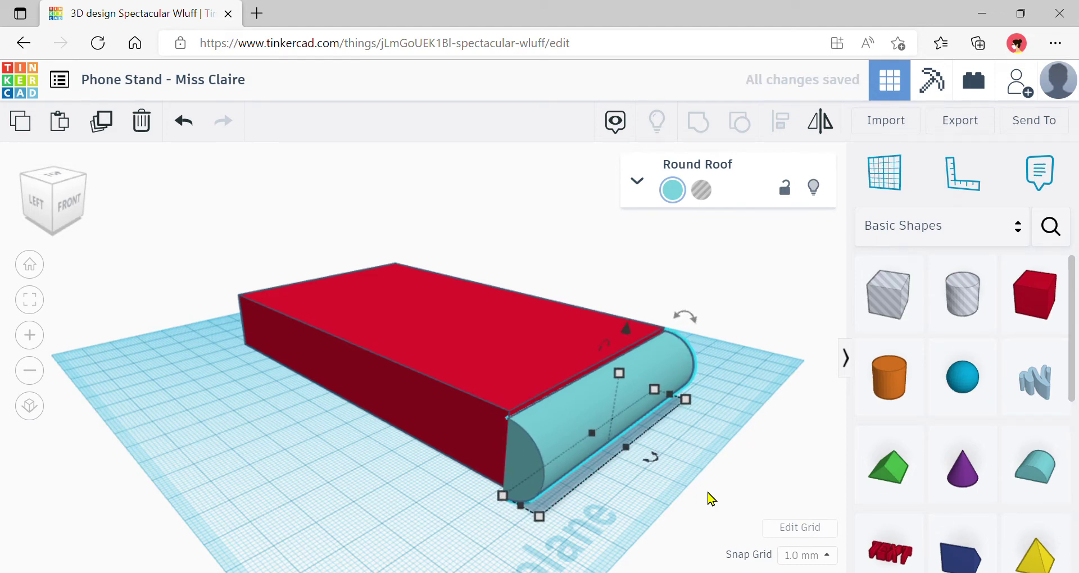
Duplicate the round roof, place the copy beside the box, and mirror it front to back
right_drag(707, 498, 672, 504)
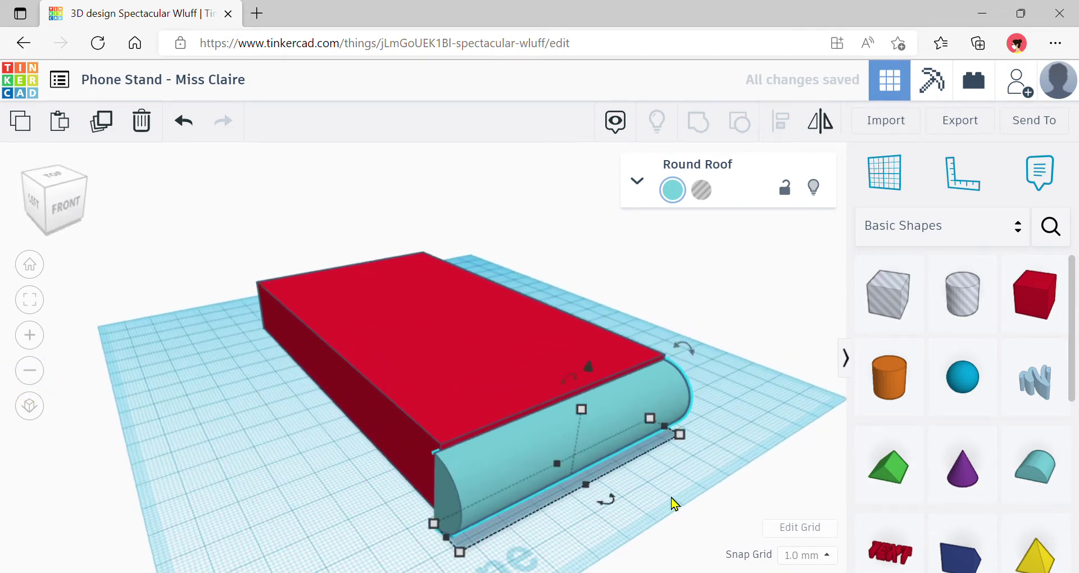
scroll(672, 503, down, 2)
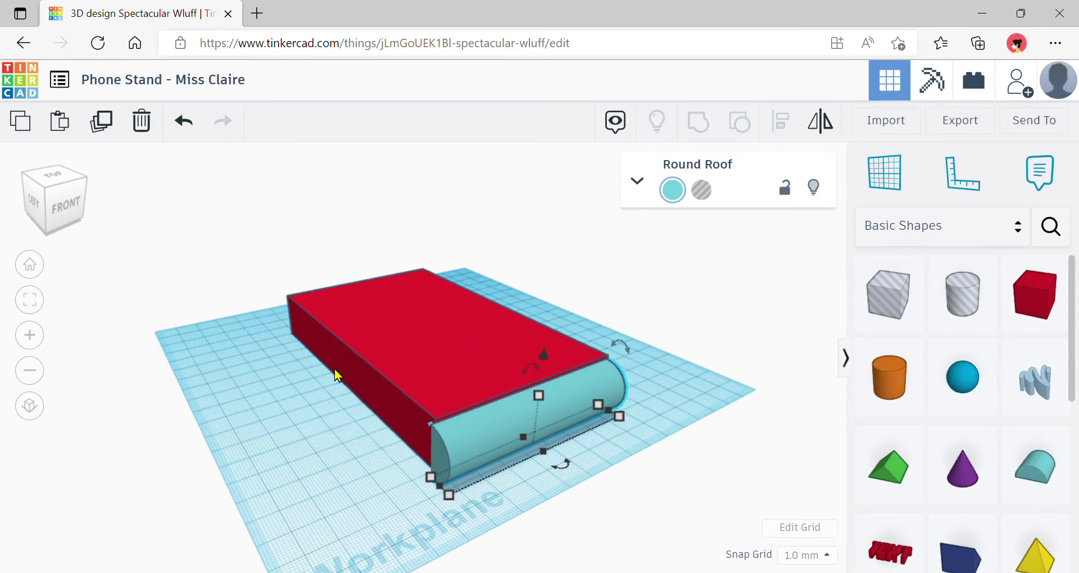
click(102, 127)
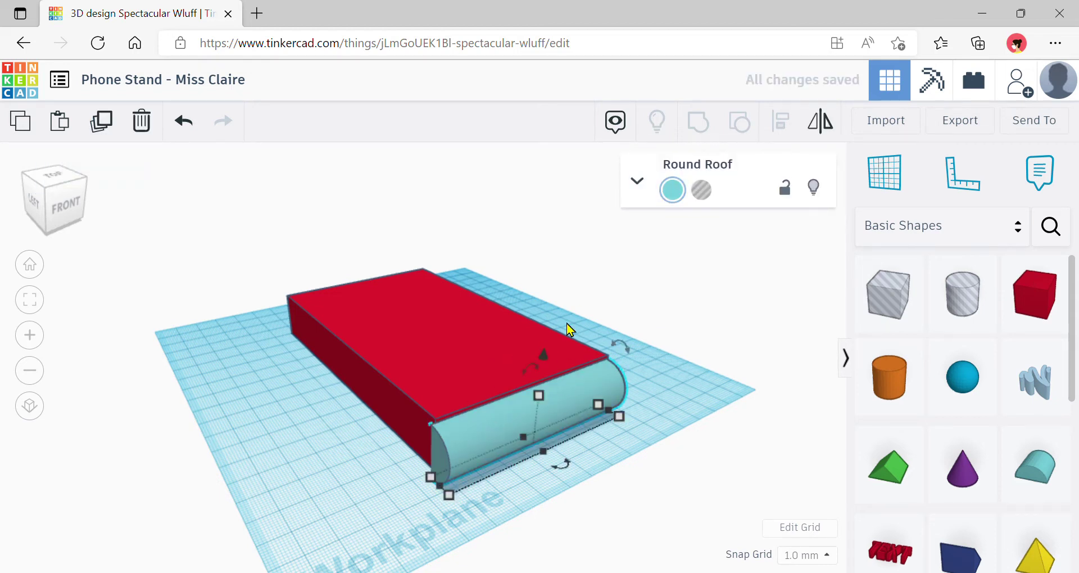
drag(483, 434, 280, 394)
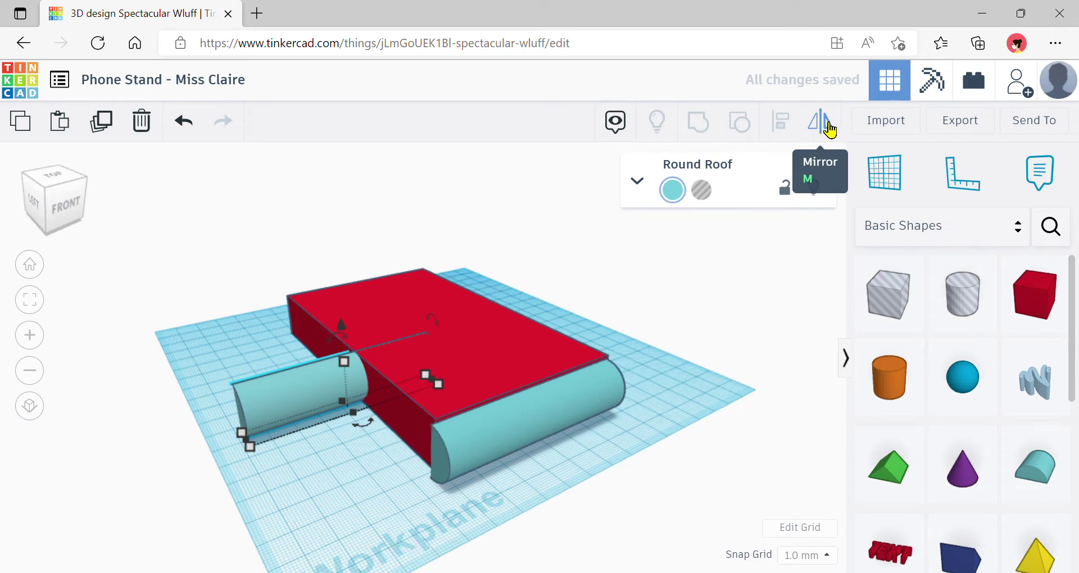
click(832, 130)
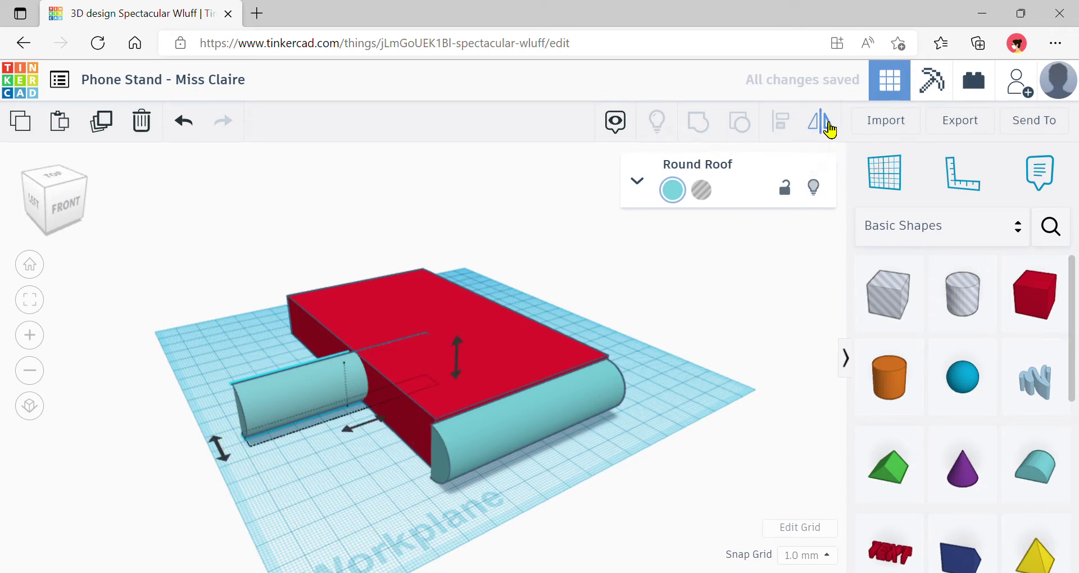
click(224, 455)
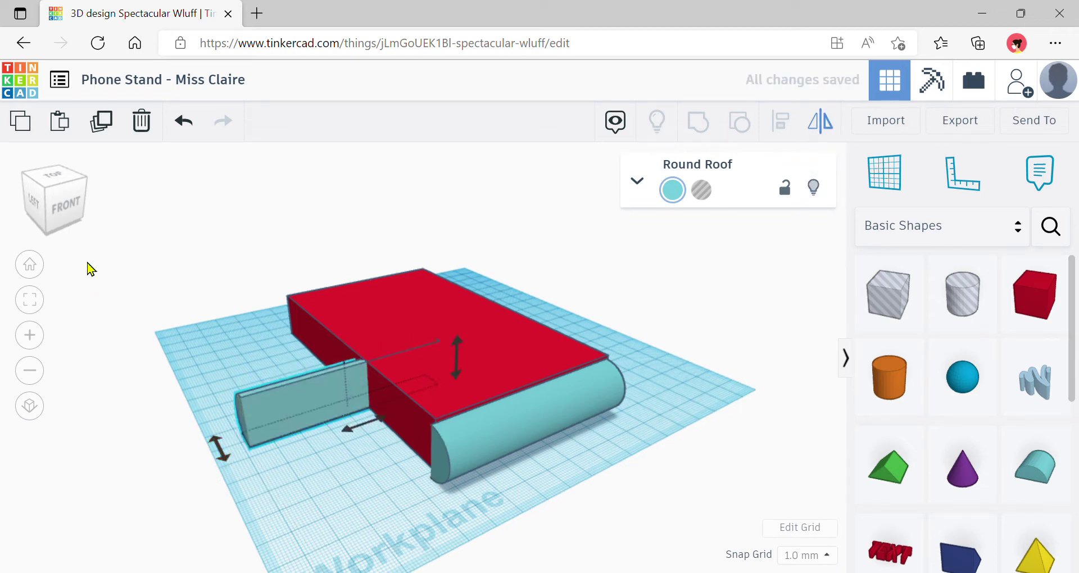
Move the mirrored round roof copy to the box's back end, with its flat side facing the box
click(53, 212)
drag(56, 218, 79, 233)
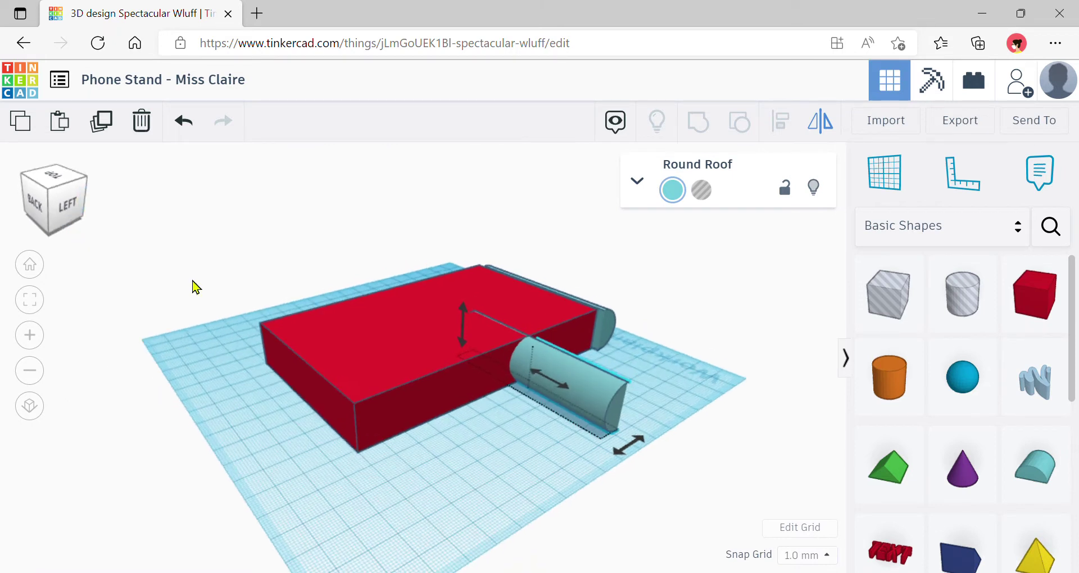
drag(598, 403, 327, 432)
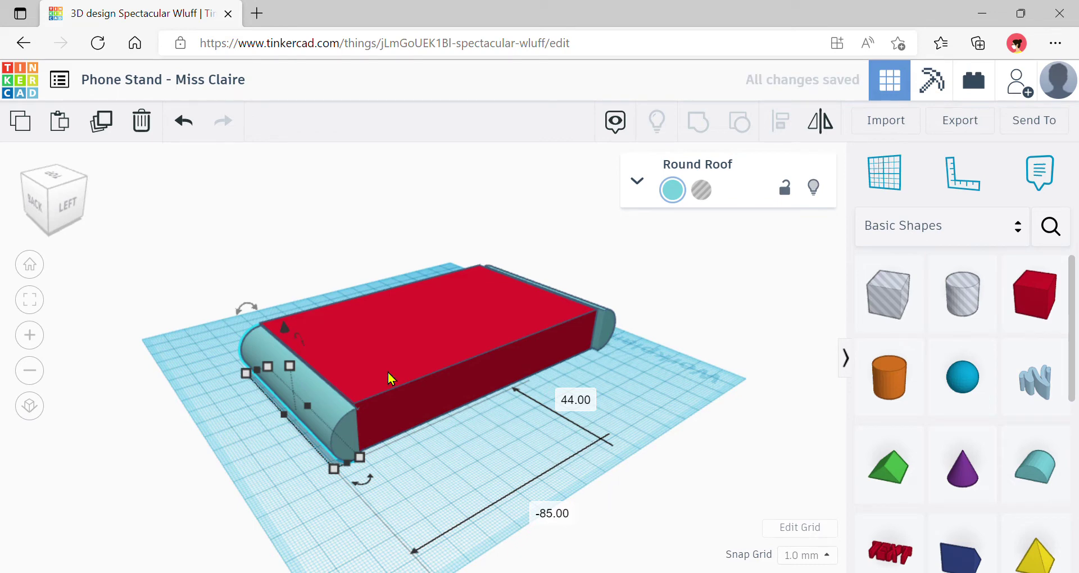
Nudge the rear round roof so its flat side sits flush against the box's back face
click(60, 190)
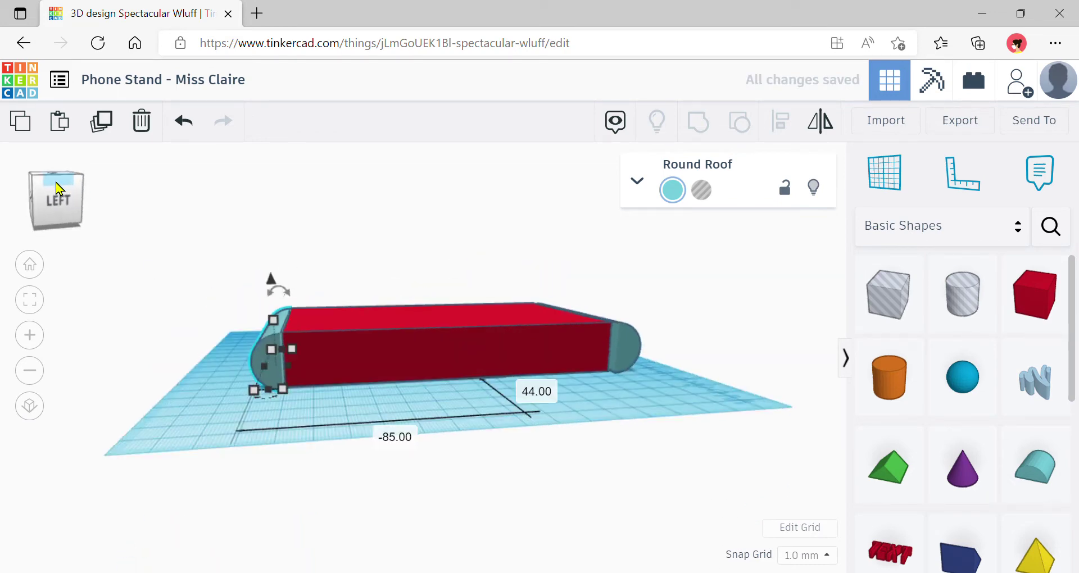
drag(59, 185, 56, 179)
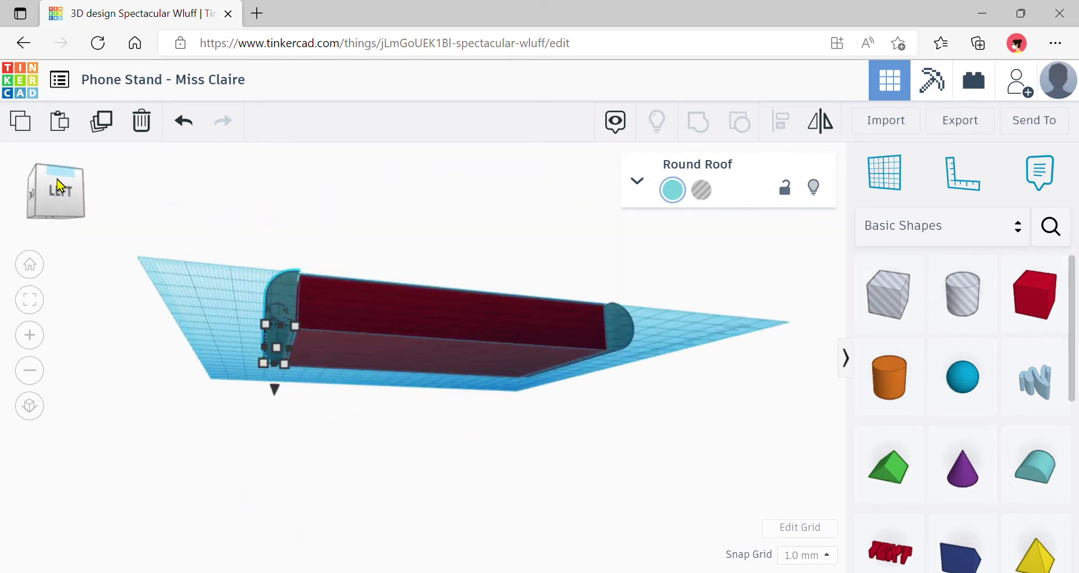
click(56, 179)
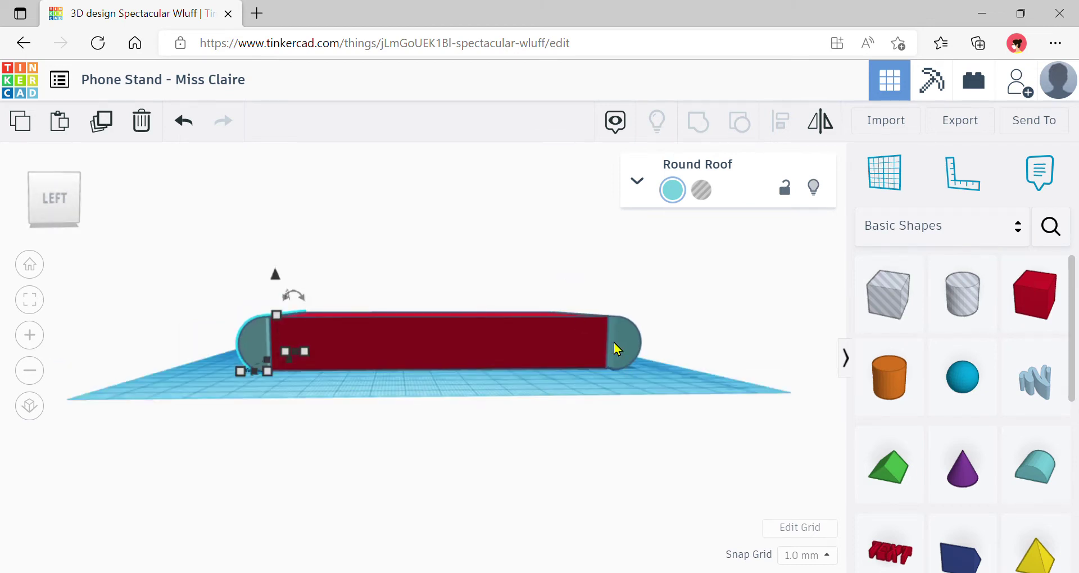
scroll(266, 360, up, 5)
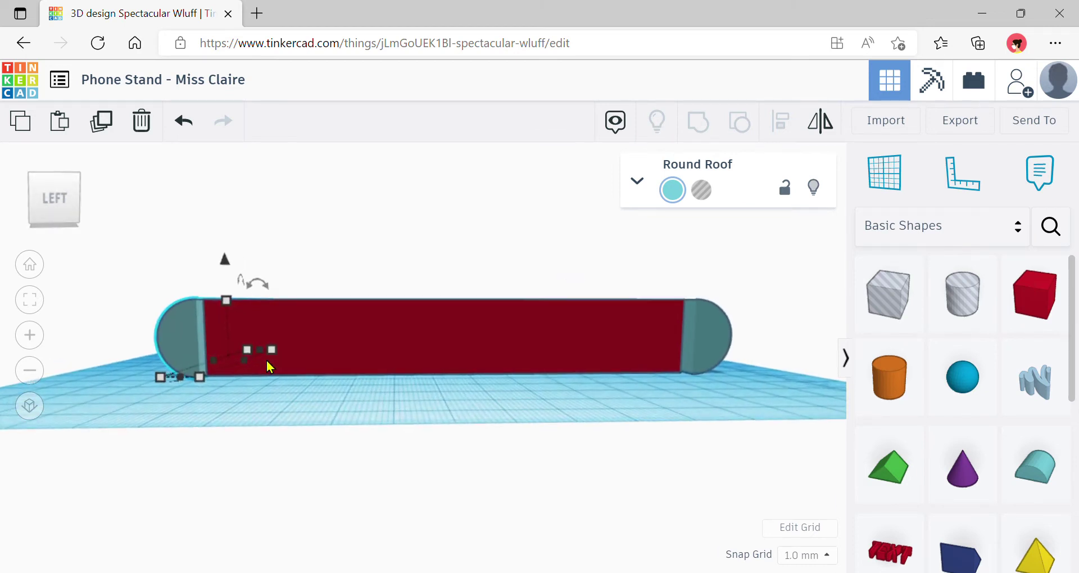
right_drag(242, 421, 421, 453)
click(250, 394)
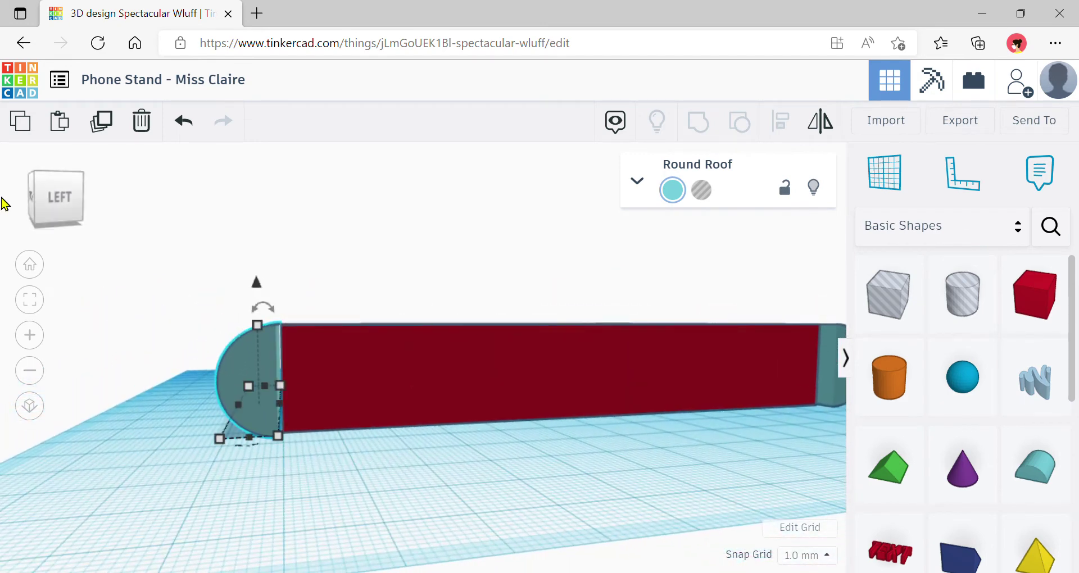
key(Right)
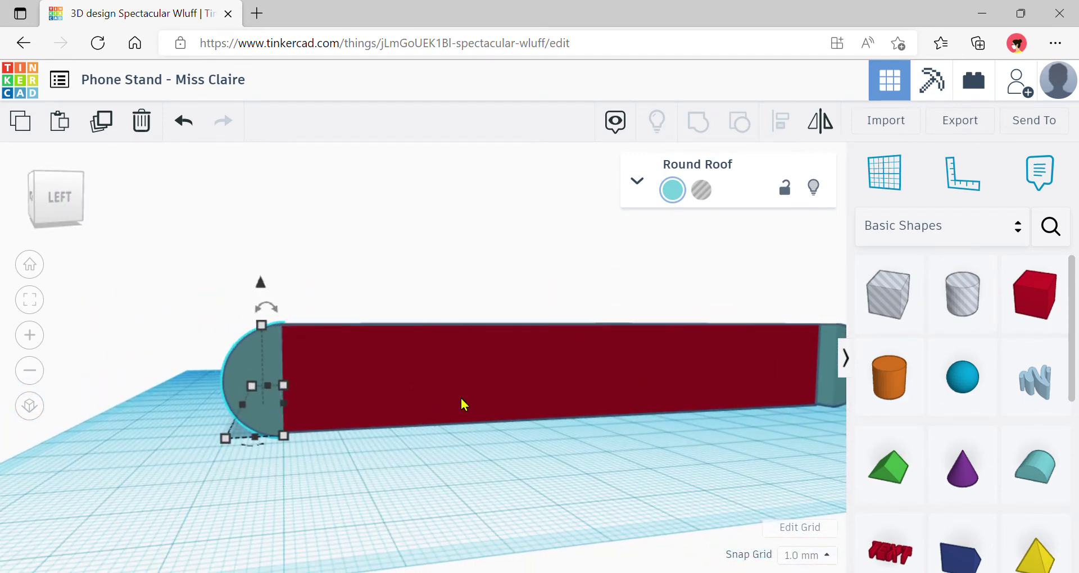
key(Right)
key(Left)
key(Left)
key(Right)
Nudge the front round roof to adjust its fit against the box's front end
right_drag(461, 398, 280, 393)
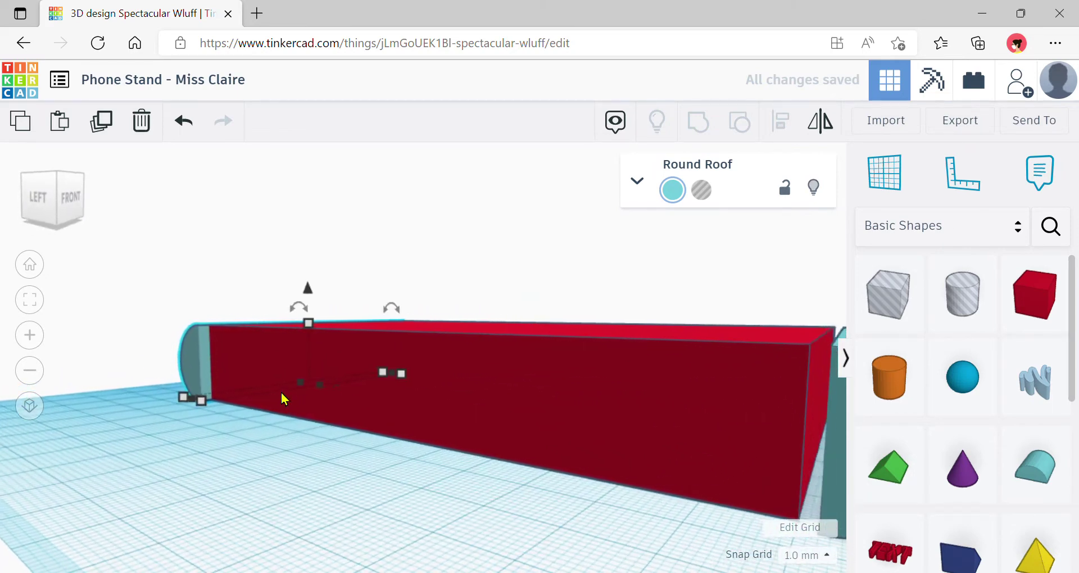
scroll(280, 393, down, 5)
click(691, 395)
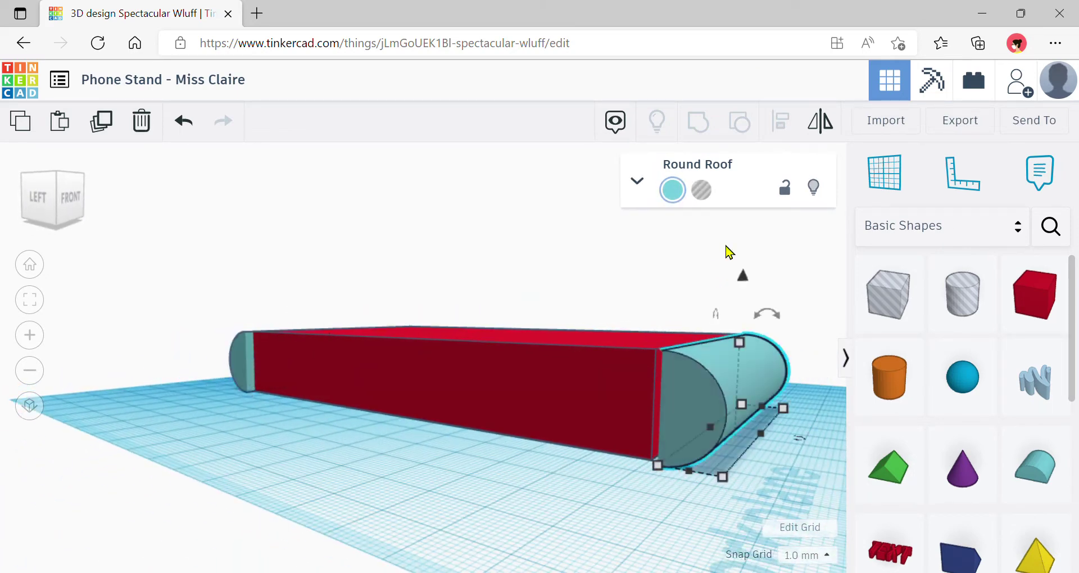
key(Right)
right_drag(650, 479, 556, 429)
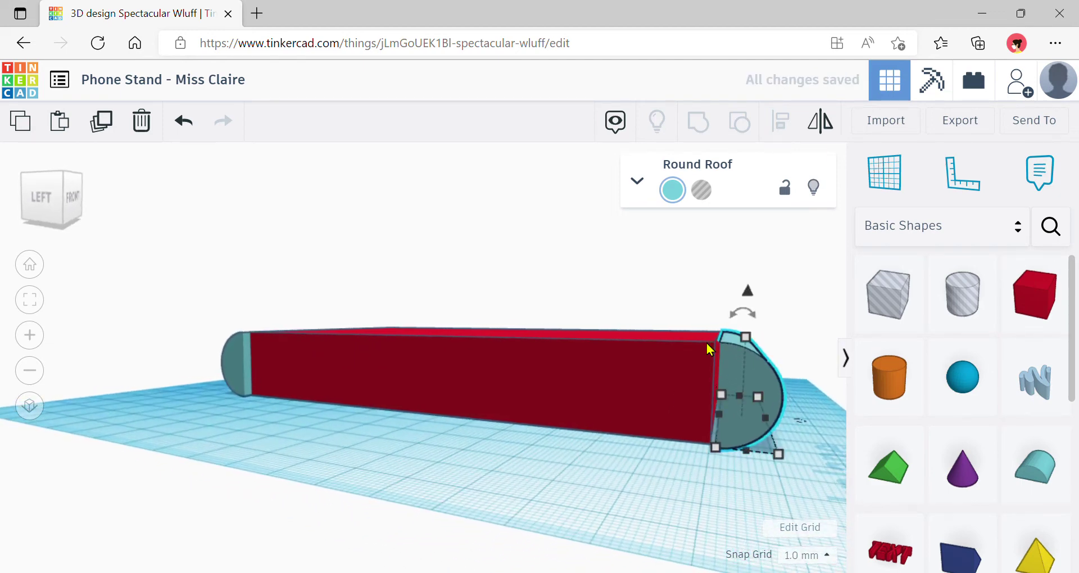
key(Right)
Select the box and both round roofs and align them to a common centre across the box's width
right_drag(642, 410, 277, 366)
right_drag(742, 322, 299, 425)
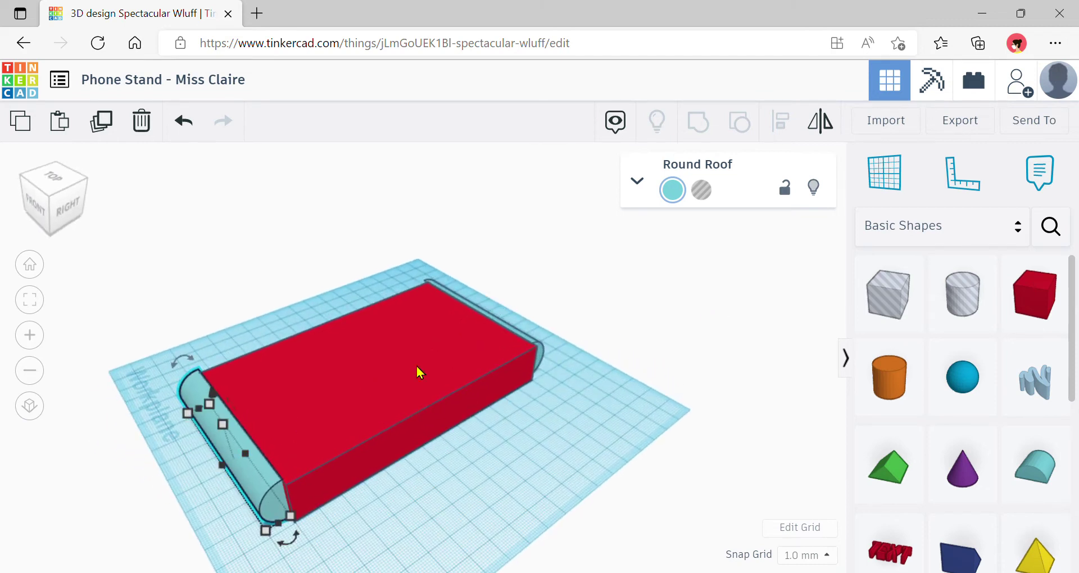
drag(145, 223, 609, 545)
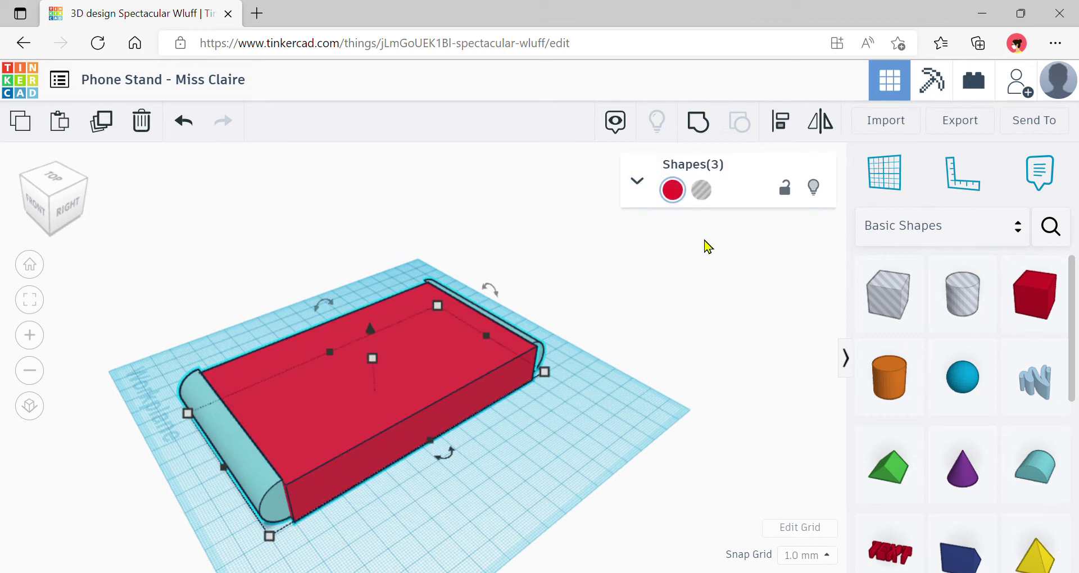
click(782, 137)
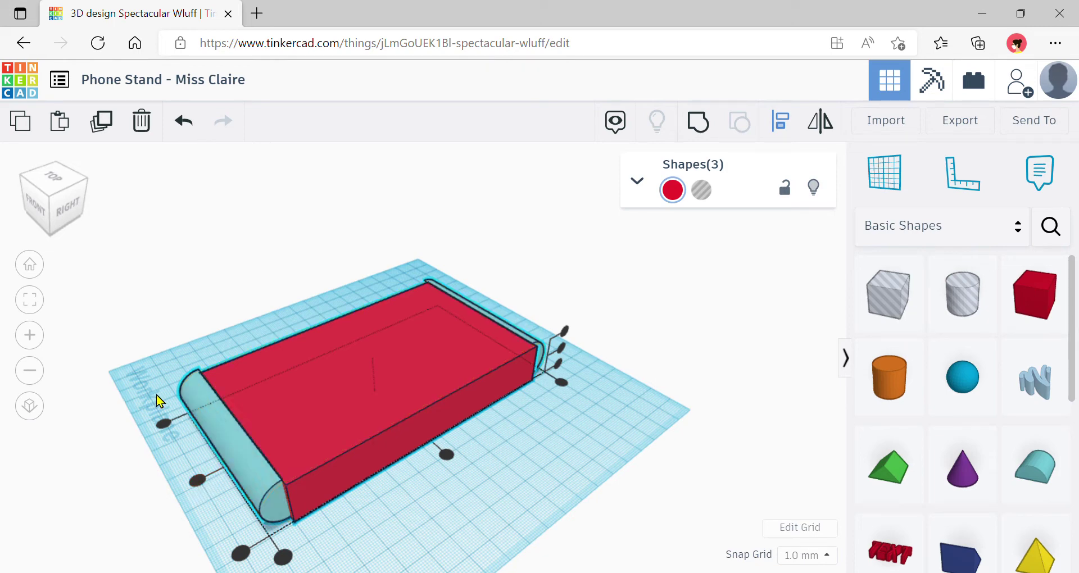
click(198, 482)
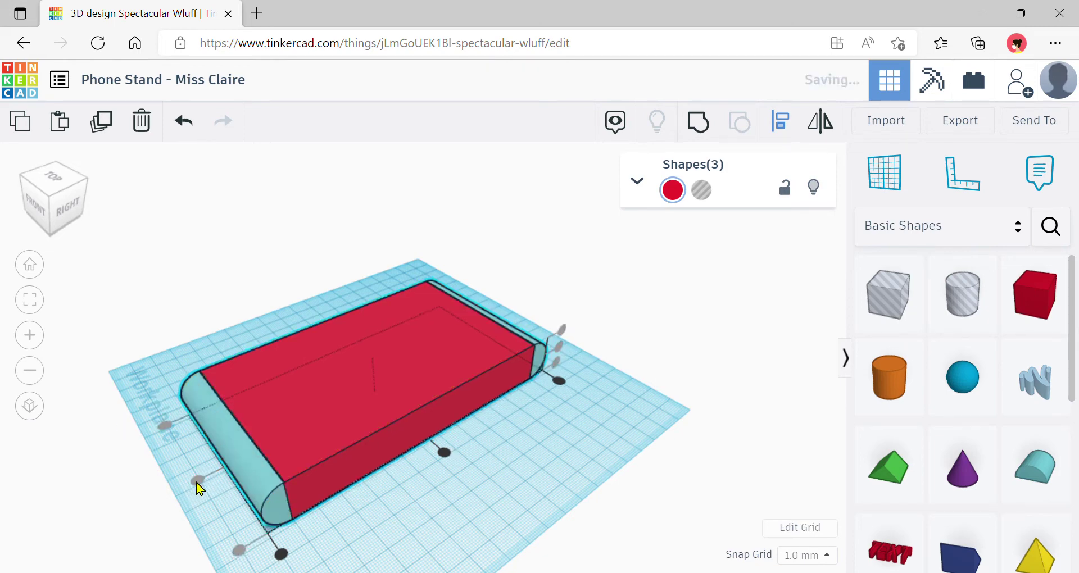
Group the box and both round roofs into a single shape
right_drag(405, 494, 618, 479)
key(l)
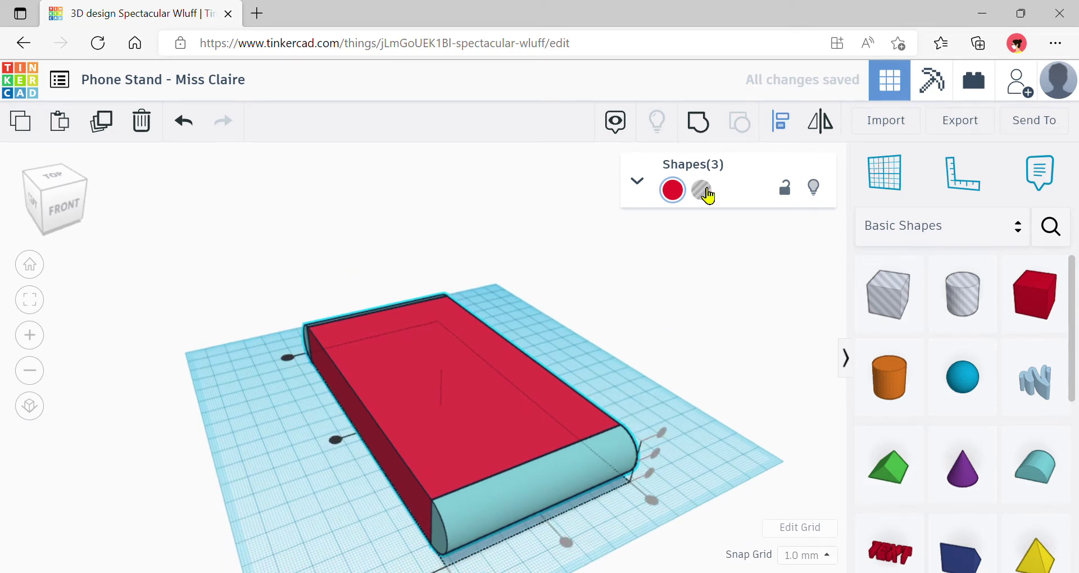
click(707, 135)
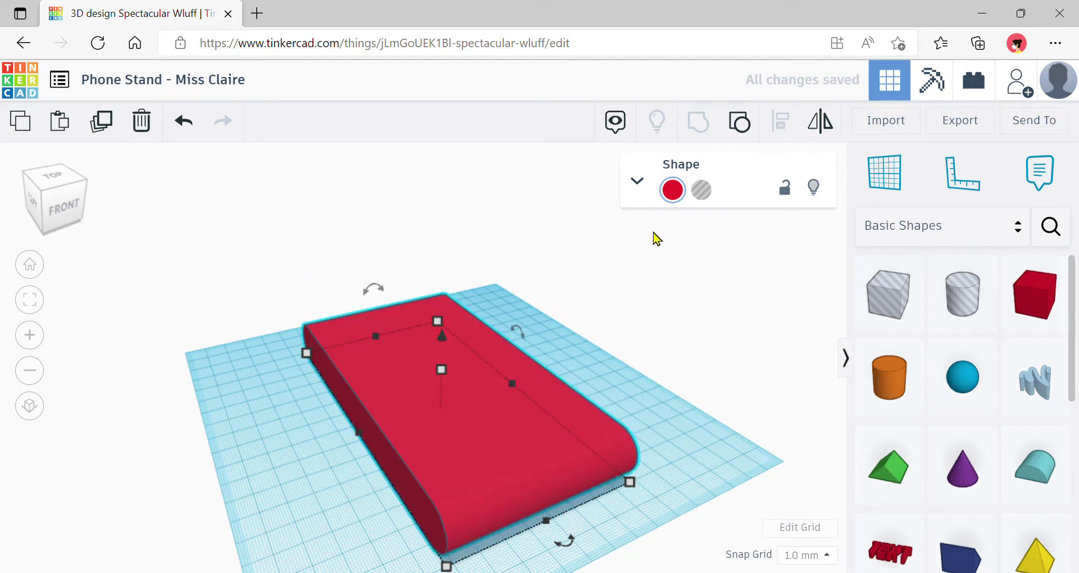
click(672, 190)
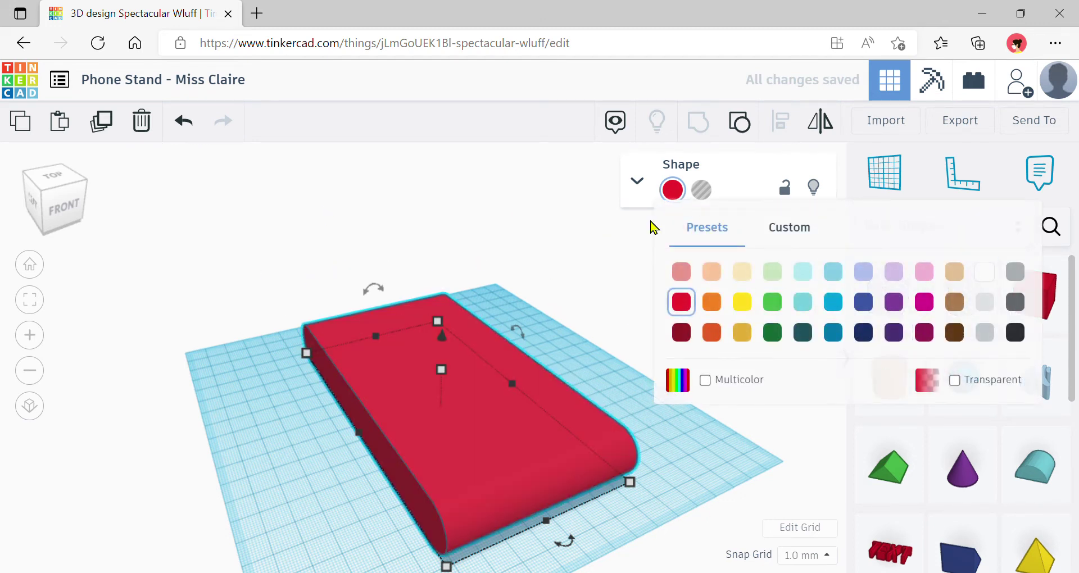
click(740, 176)
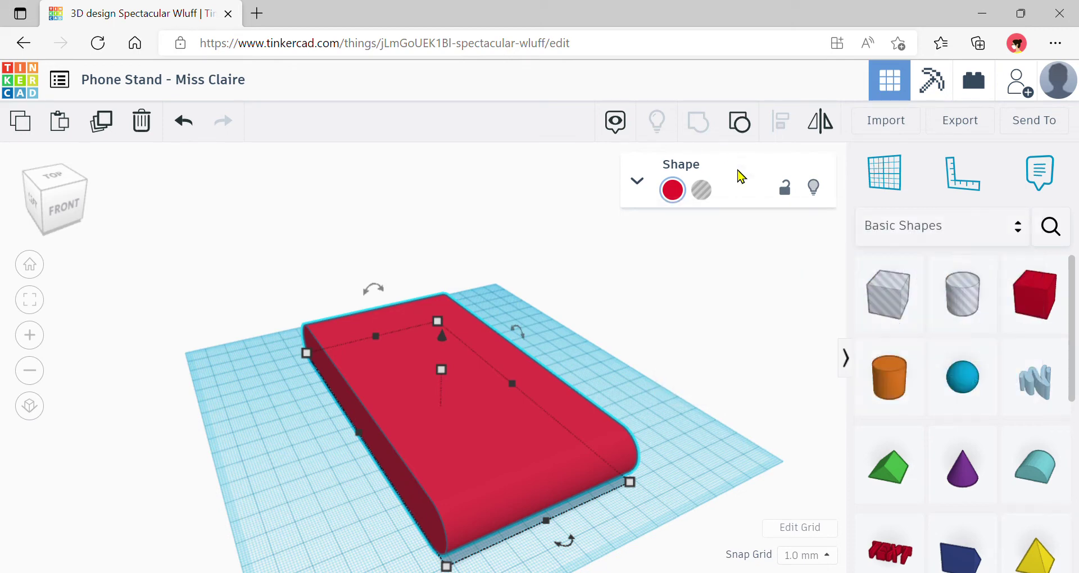
Place a hole box on the workplane beside the long side of the grouped shape
right_drag(646, 381, 317, 399)
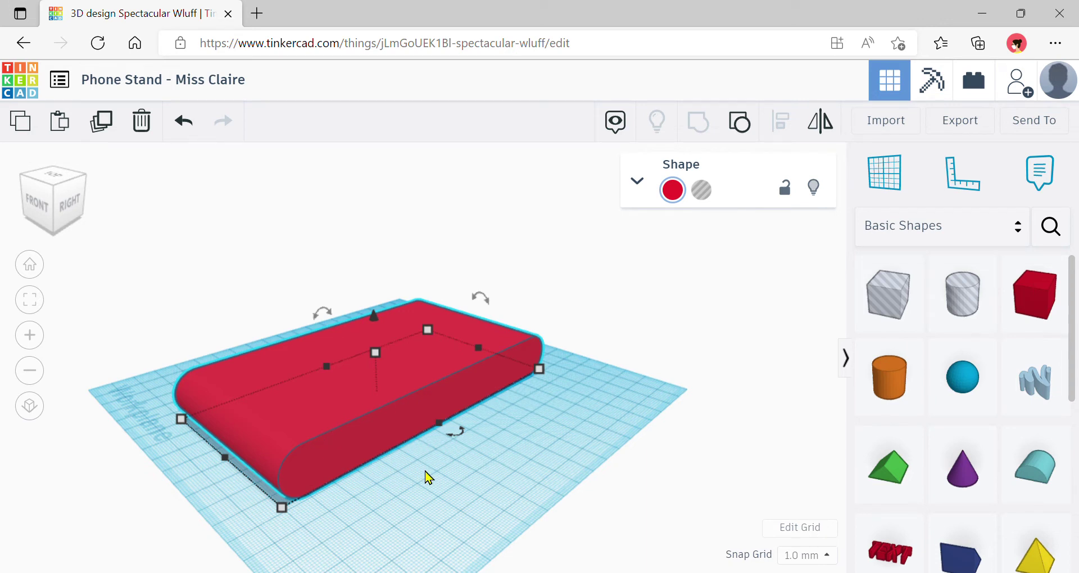
scroll(419, 469, down, 2)
right_drag(417, 469, 524, 462)
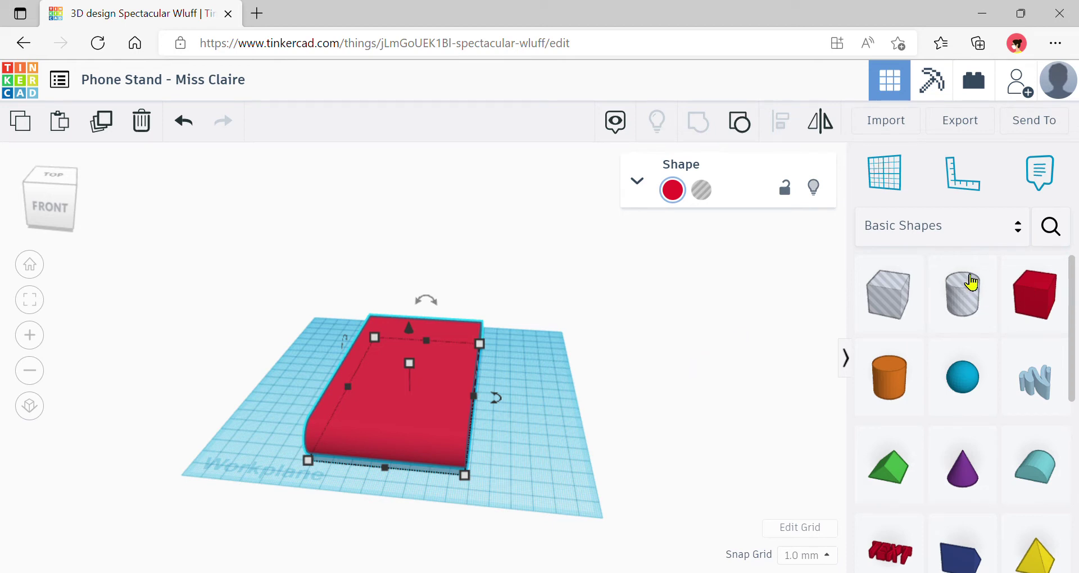
drag(903, 305, 518, 419)
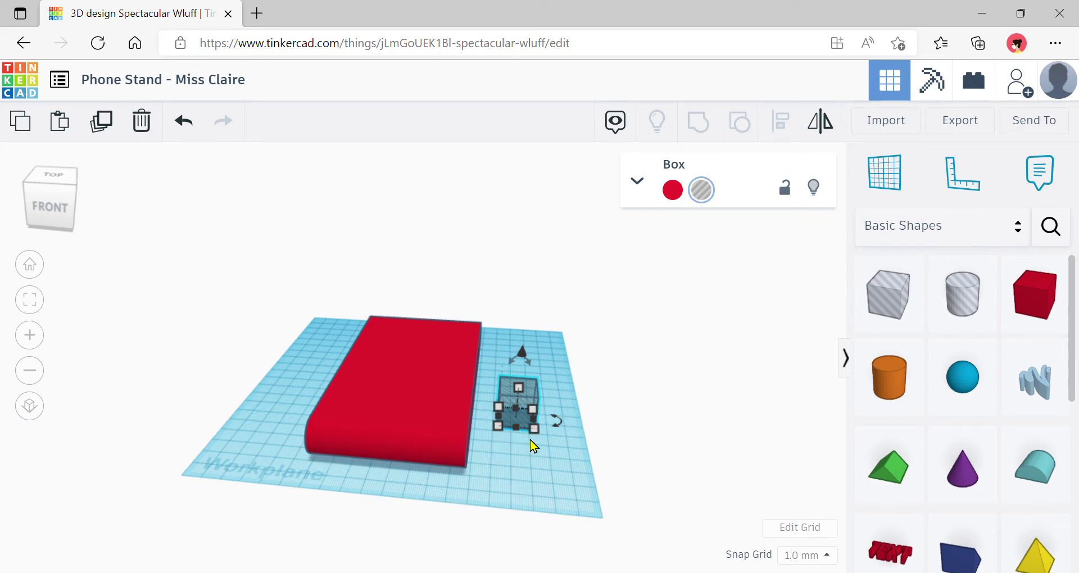
Set the hole box's dimensions to 80 mm wide, 10 mm deep and 150 mm high
click(533, 493)
text(80)
key(Return)
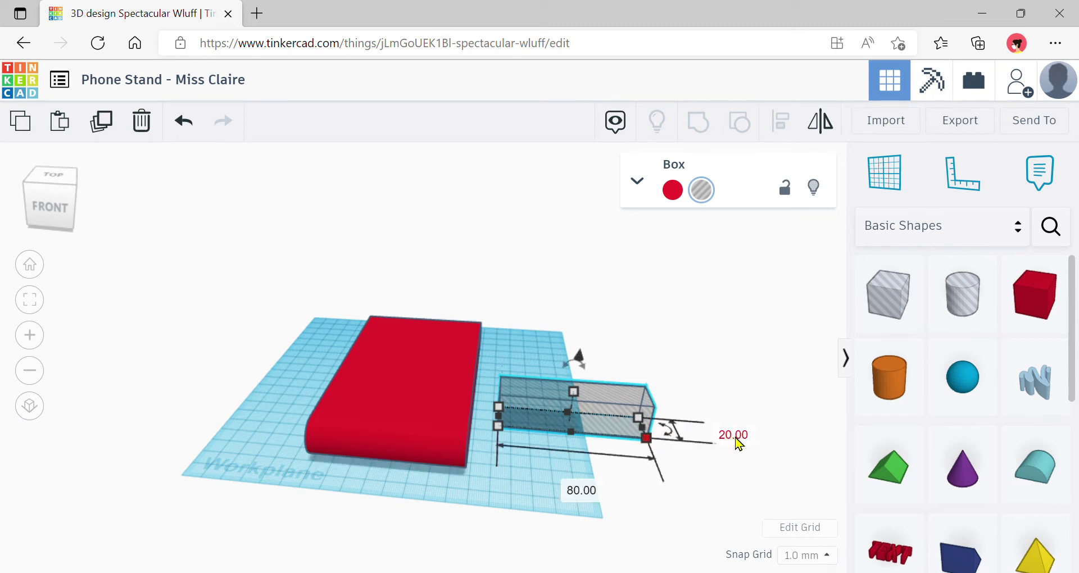
click(733, 435)
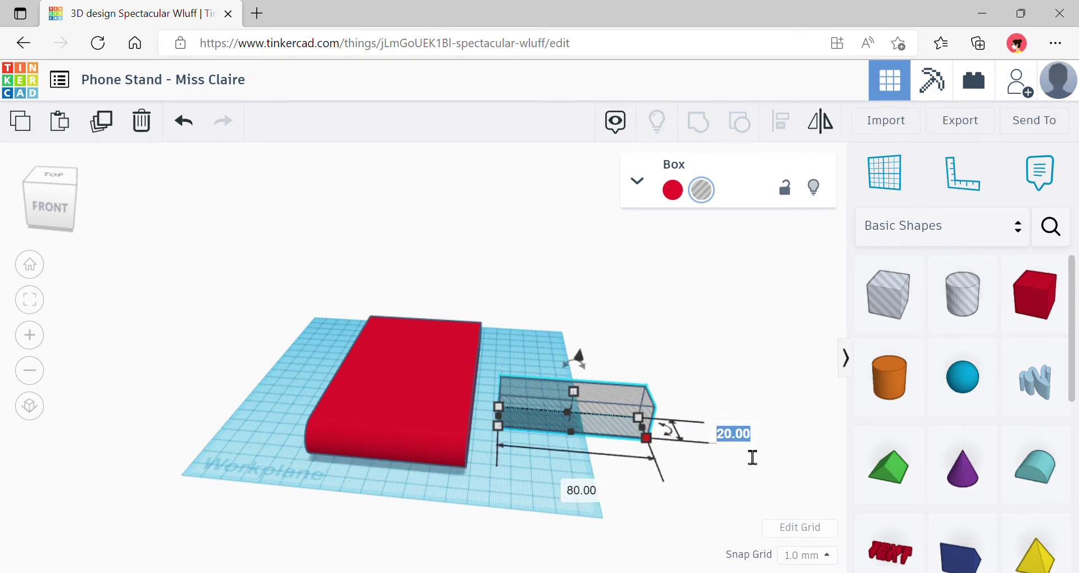
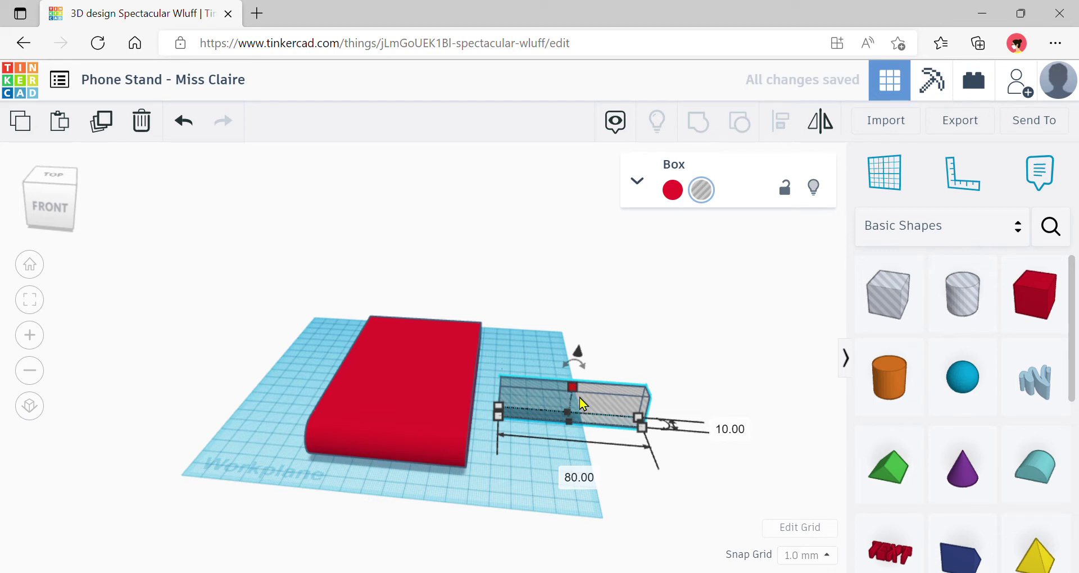
mouse_move(577, 394)
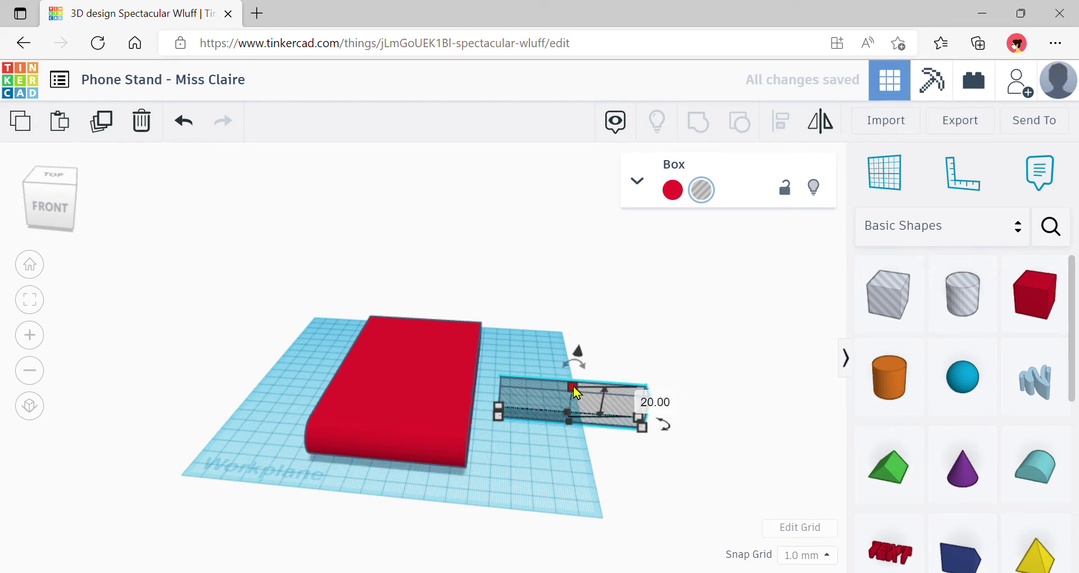
click(661, 408)
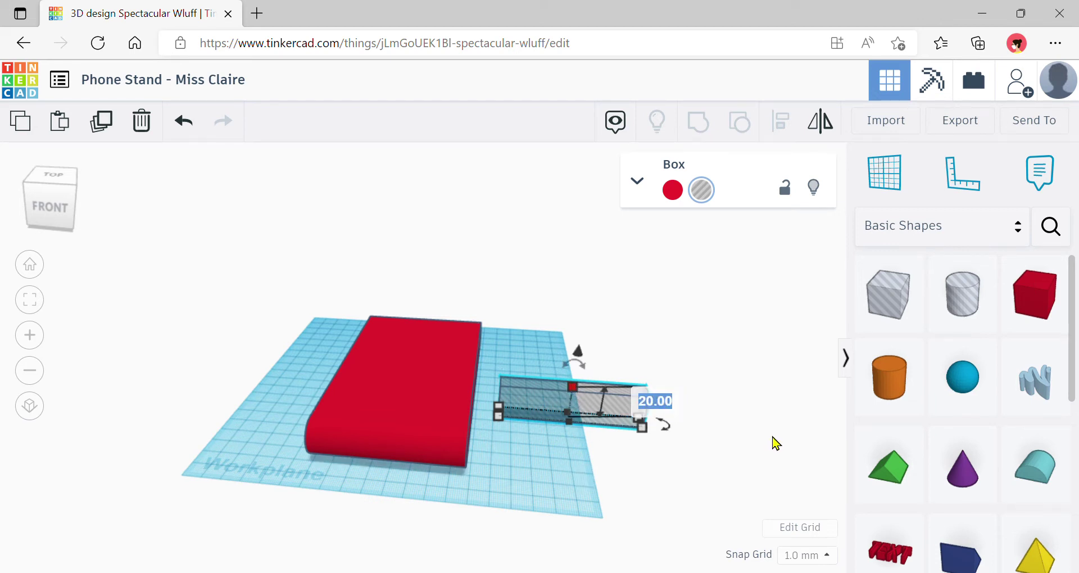
text(150)
key(Return)
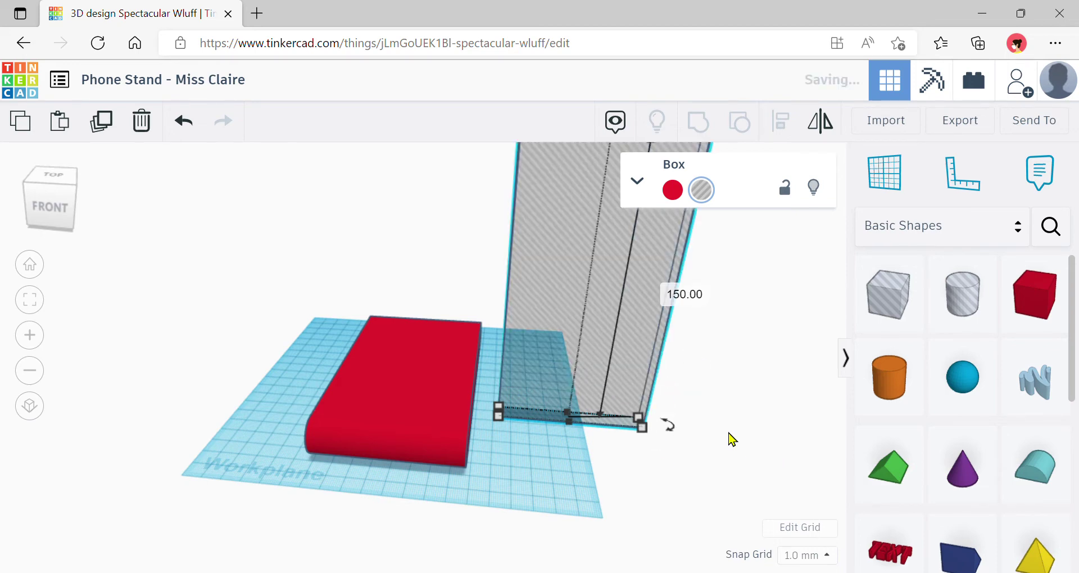
Try tilting the tall hole box by 30° about its width axis, and undo the rotation
right_drag(738, 410, 618, 437)
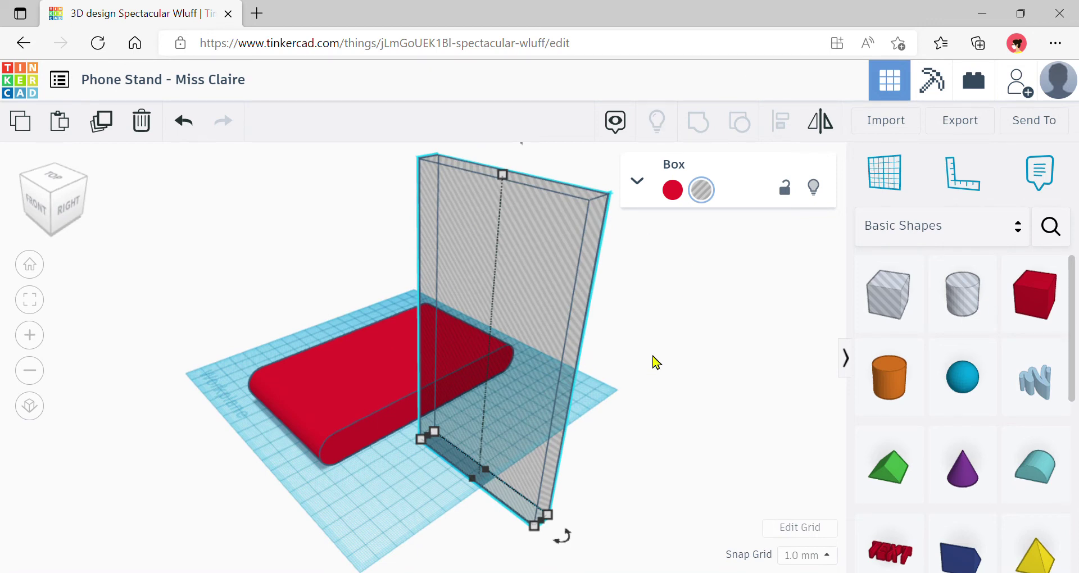
right_drag(666, 386, 549, 400)
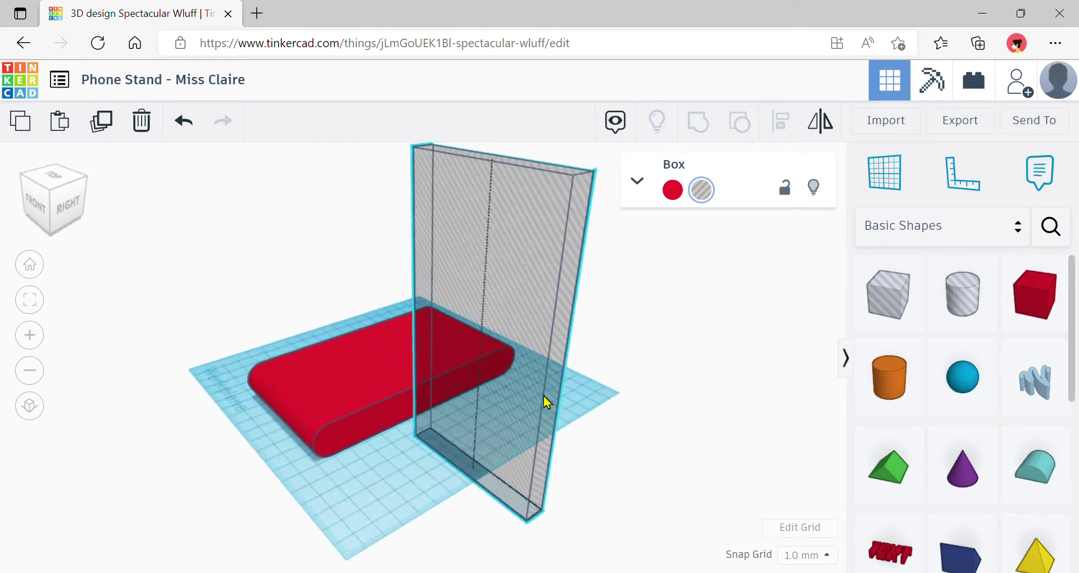
scroll(548, 399, down, 3)
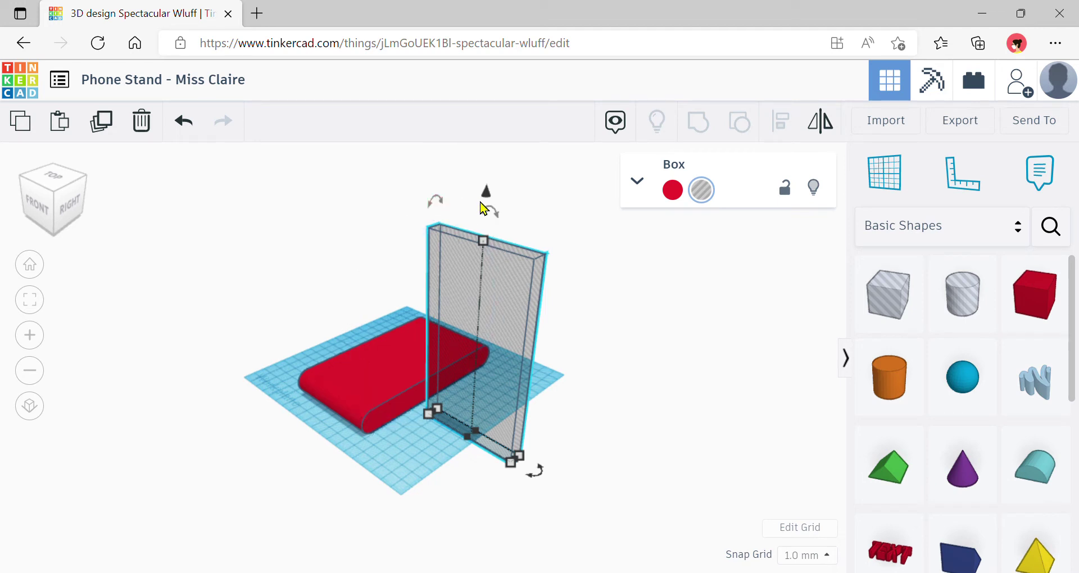
mouse_move(436, 206)
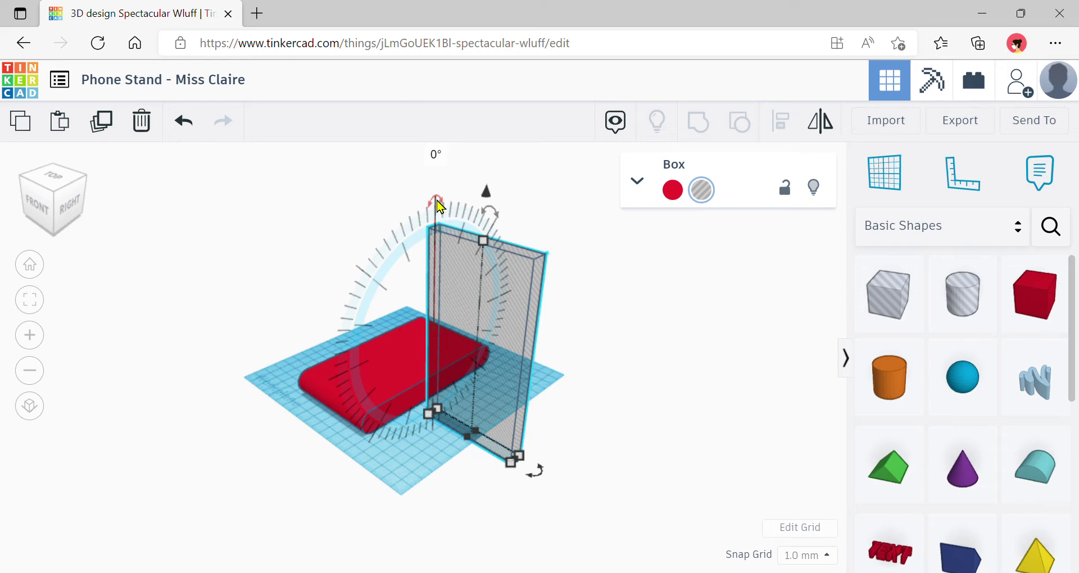
drag(438, 202, 439, 164)
click(437, 156)
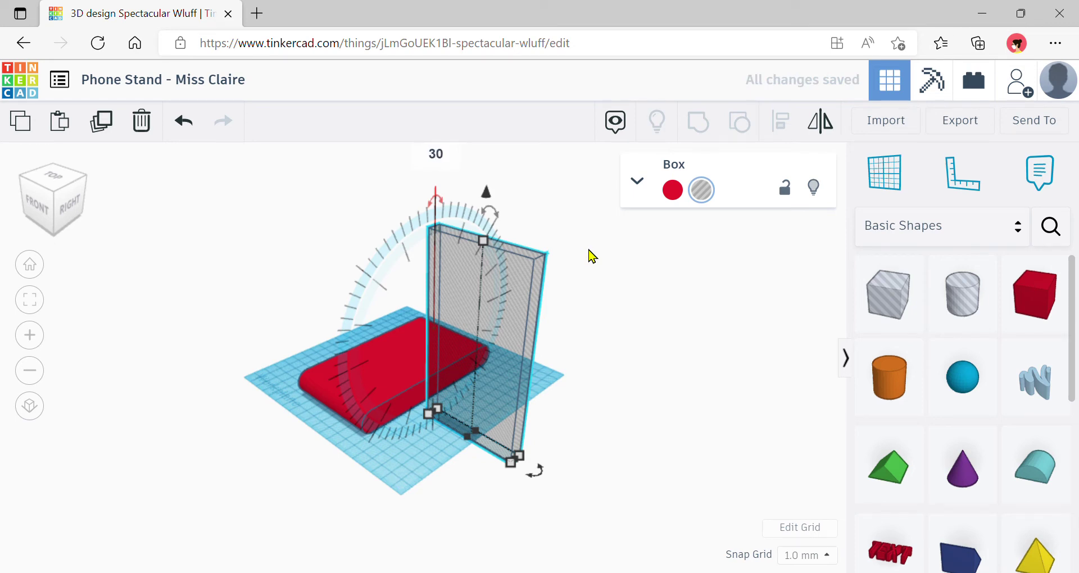
key(Return)
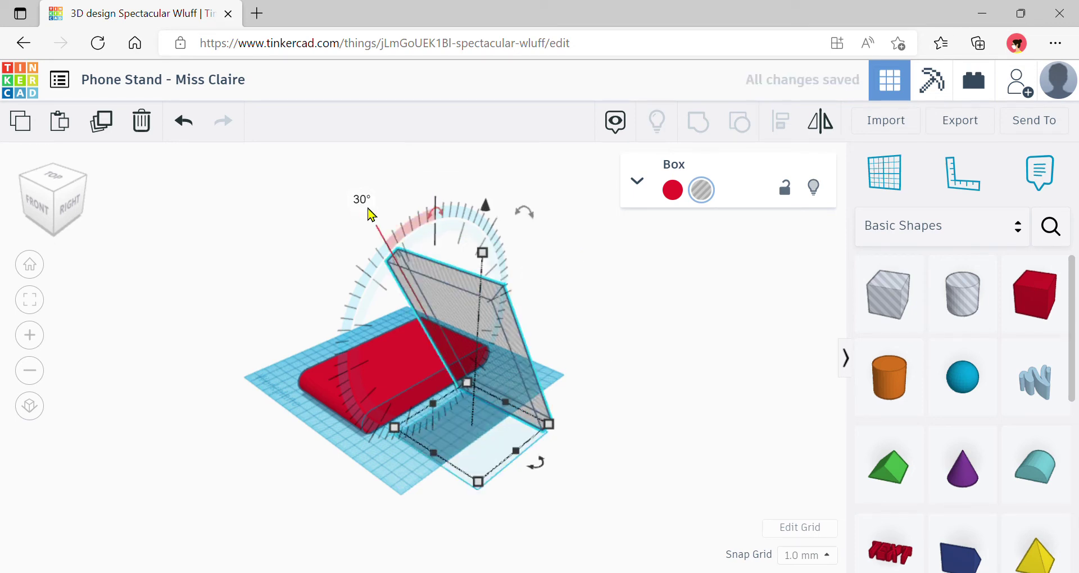
click(184, 122)
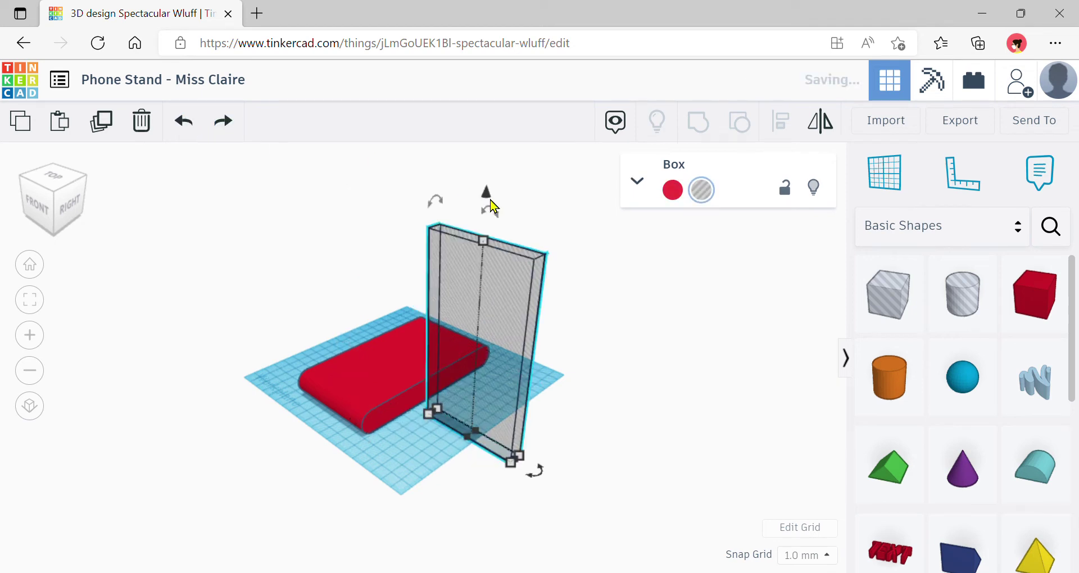
Tilt the hole box by -30° about its width axis and raise it to 10 mm above the workplane
mouse_move(436, 205)
click(436, 154)
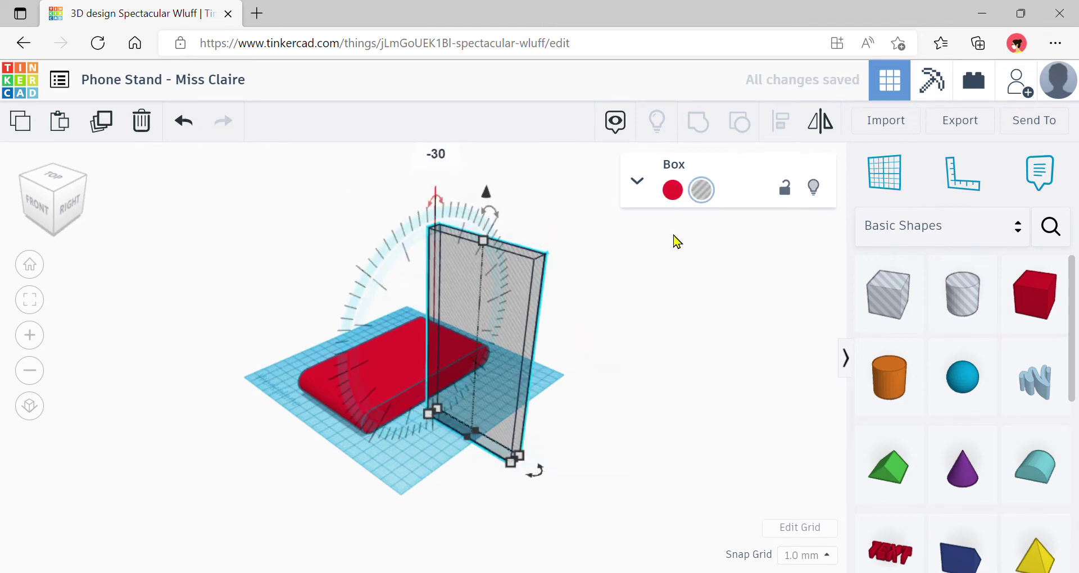
key(Return)
right_drag(596, 337, 477, 254)
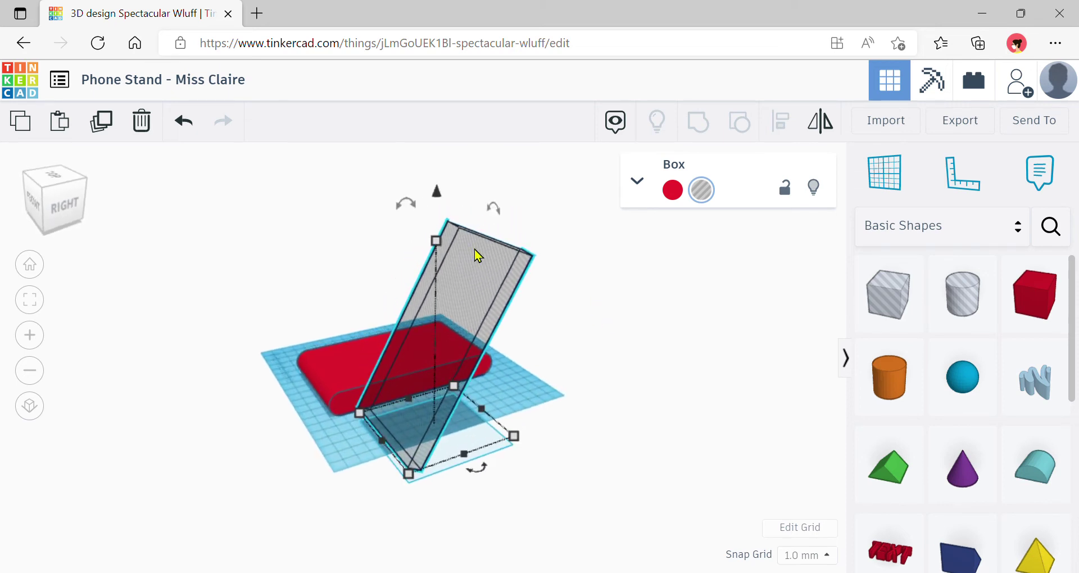
drag(442, 193, 438, 189)
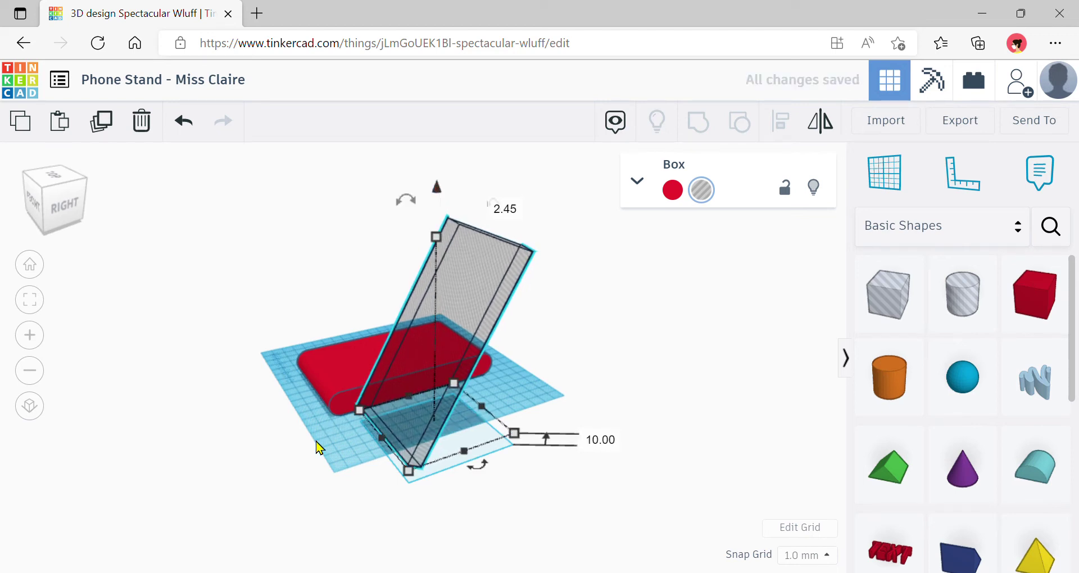
Select the rounded base and the tilted hole box and align their centres across the base's width
right_drag(275, 437, 412, 420)
drag(268, 325, 625, 488)
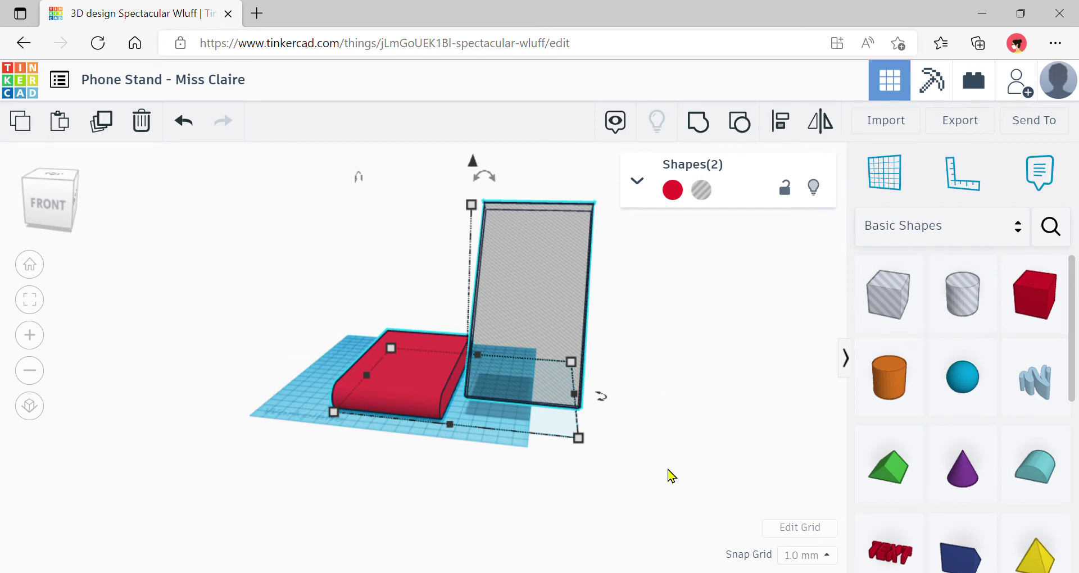
click(778, 136)
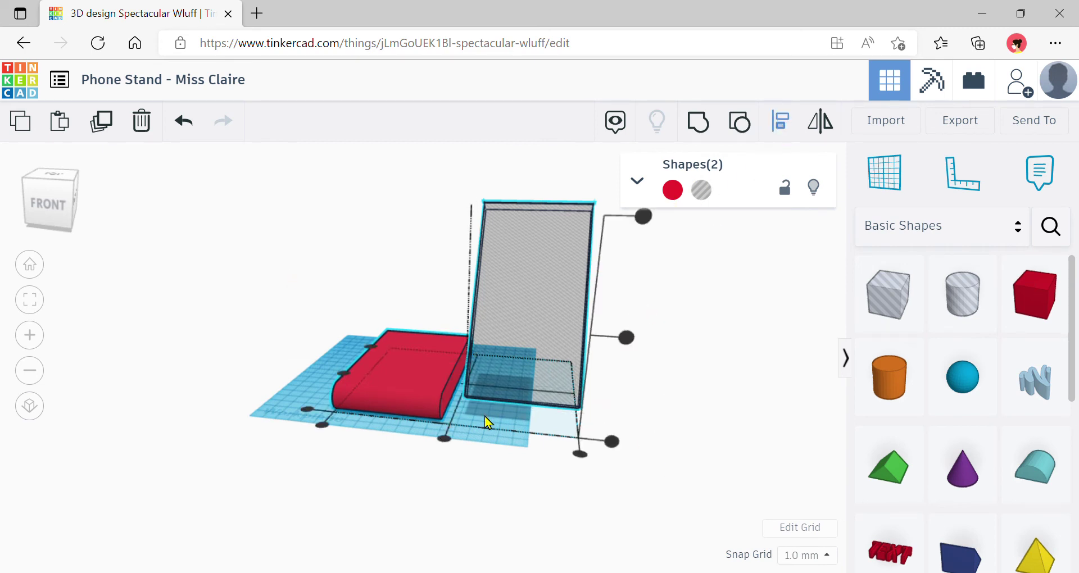
click(444, 439)
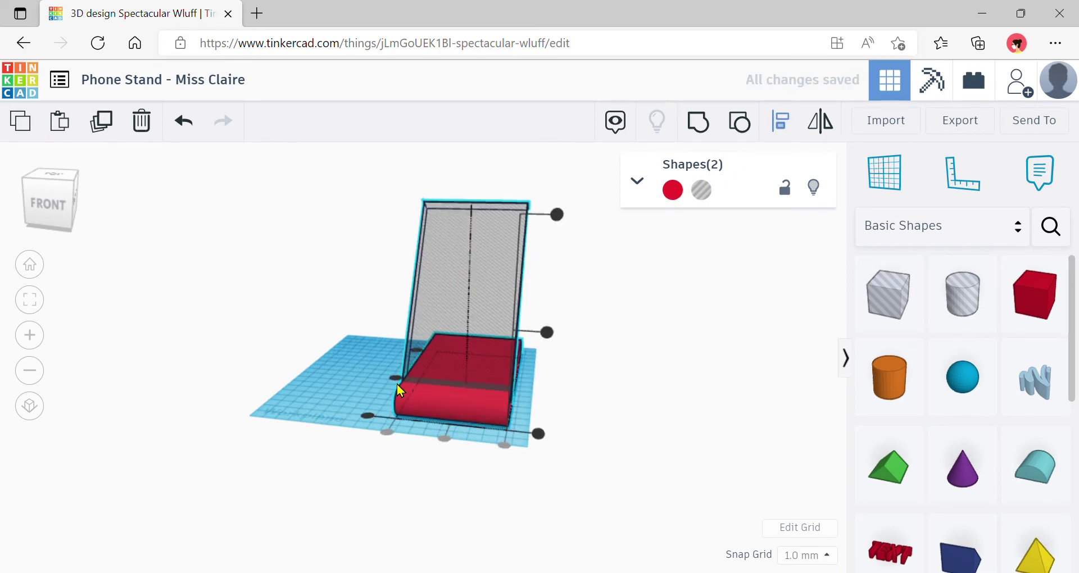
click(502, 490)
right_drag(502, 490, 421, 380)
key(l)
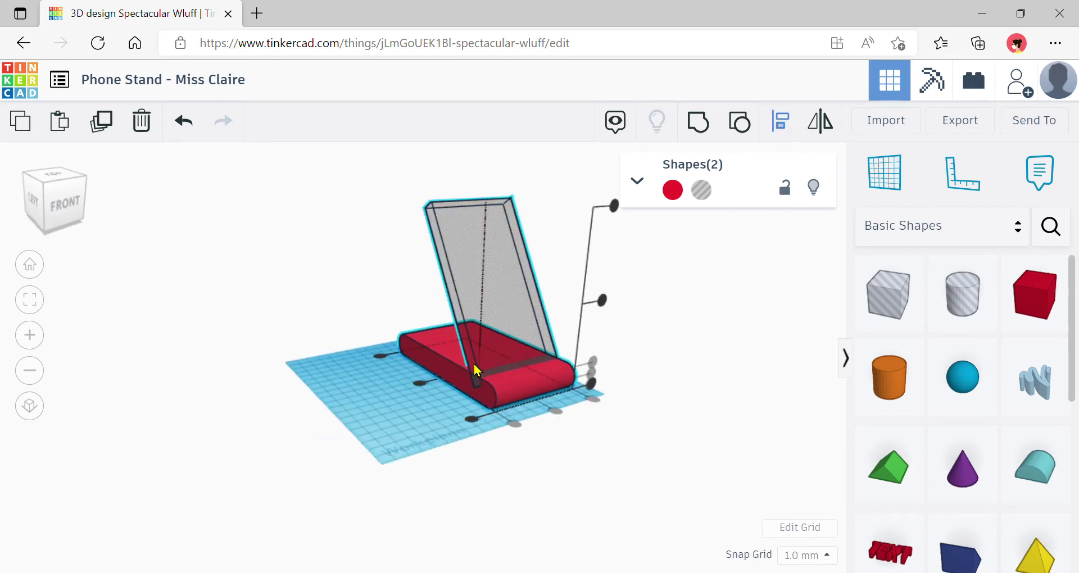
Group the rounded base with the tilted hole box to cut the slanted phone slot near the front end
right_drag(608, 445, 322, 444)
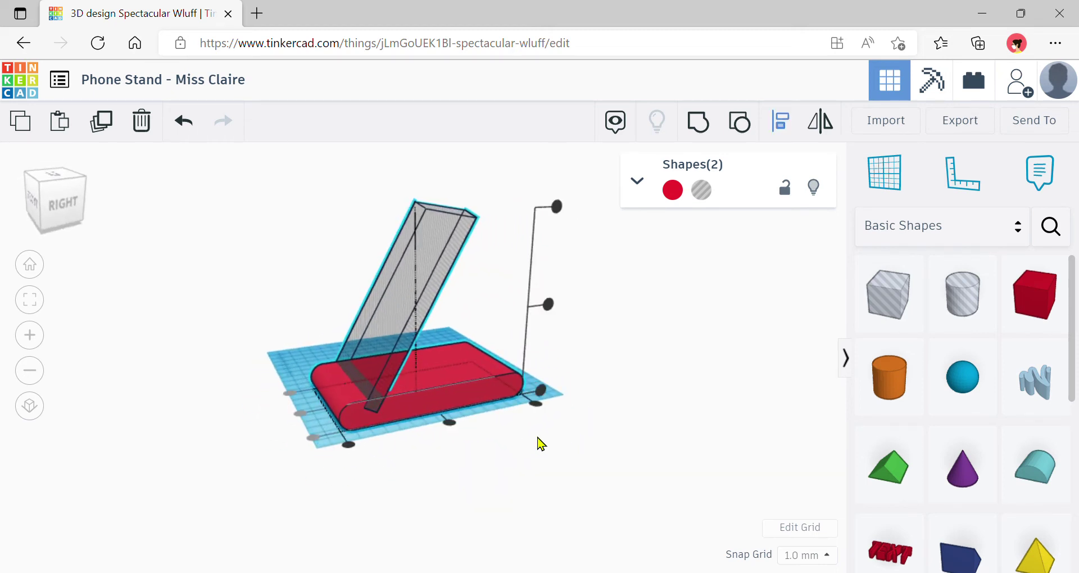
right_drag(447, 449, 433, 416)
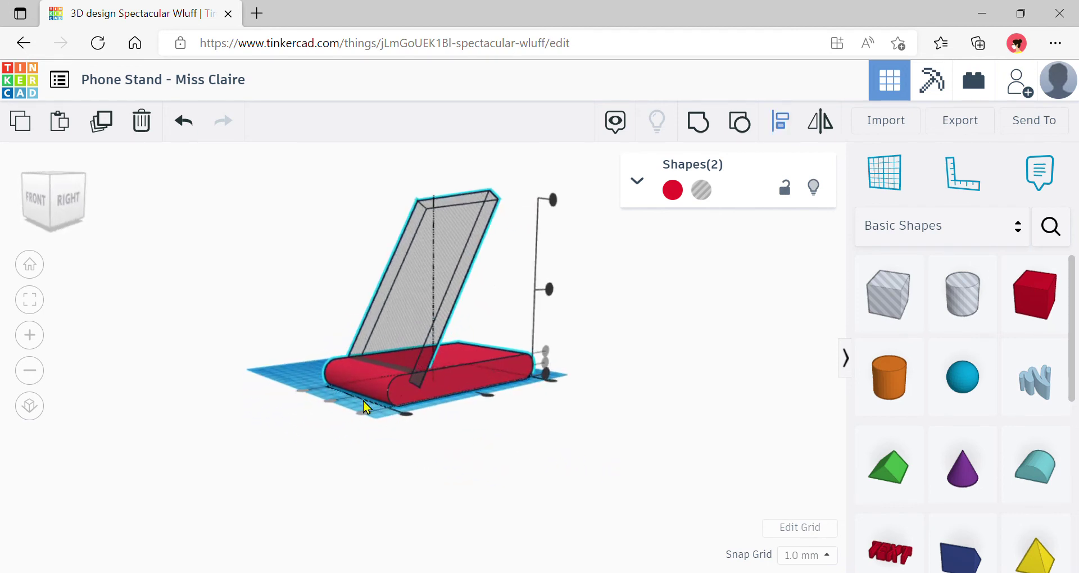
right_drag(368, 408, 410, 489)
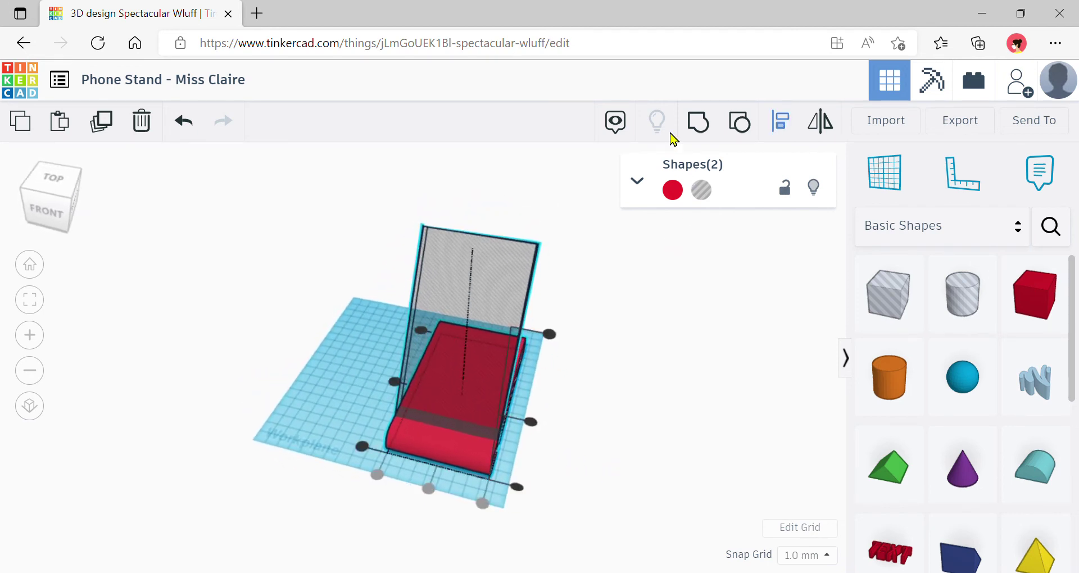
click(709, 128)
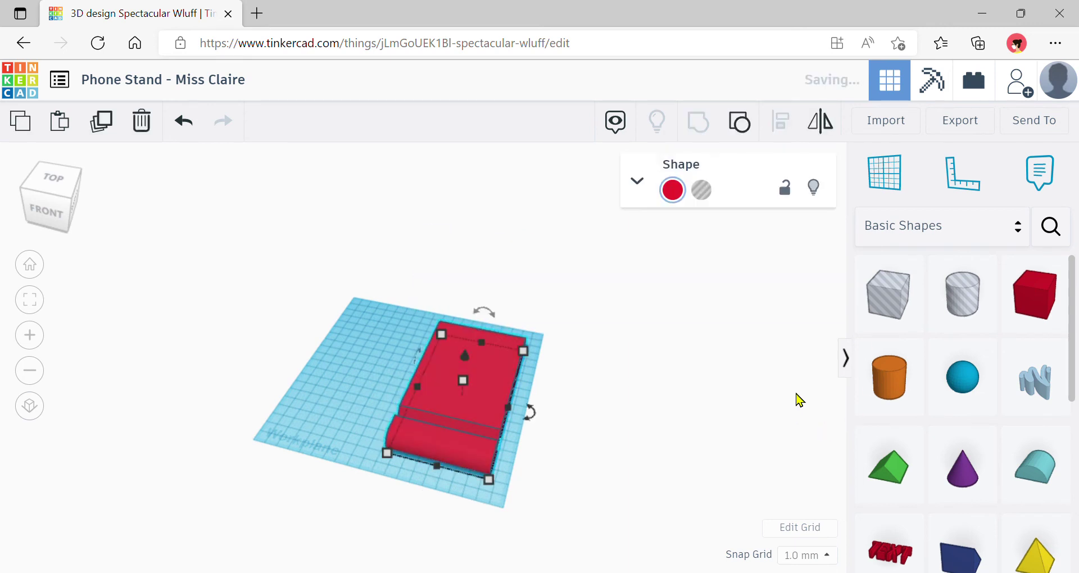
Move the grouped stand by -63.25 mm across the workplane and -6 mm along it
drag(511, 399, 425, 374)
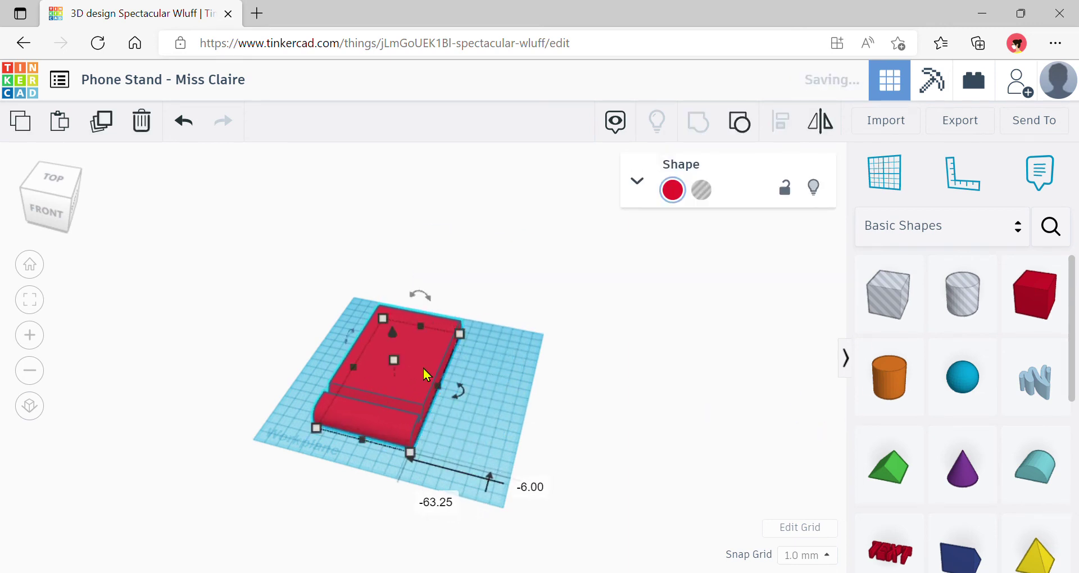
right_drag(424, 374, 650, 425)
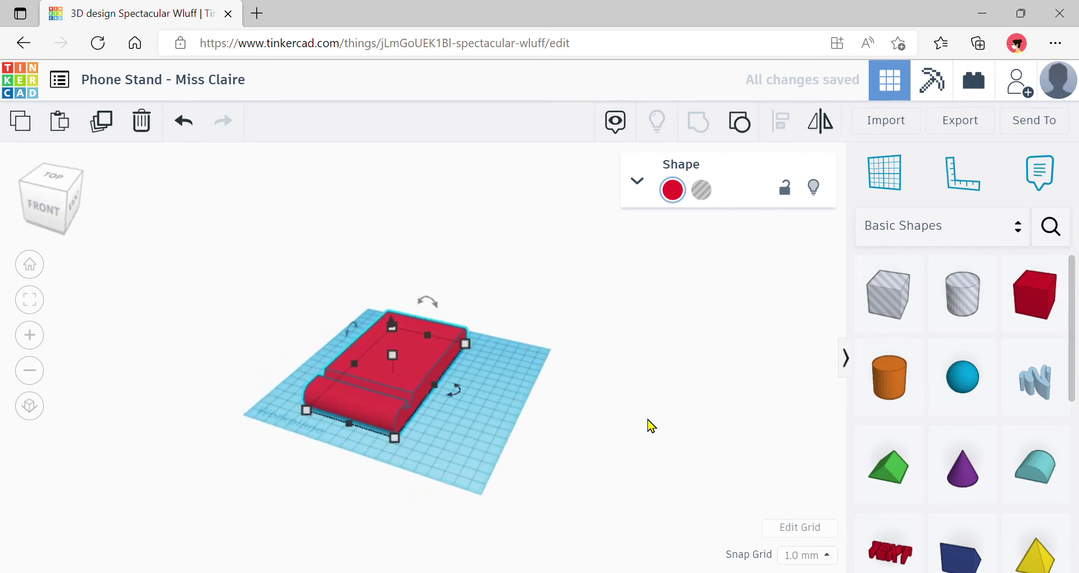
Ungroup the stand into the rounded base and the tilted hole box, and clear the selection
click(740, 129)
click(552, 393)
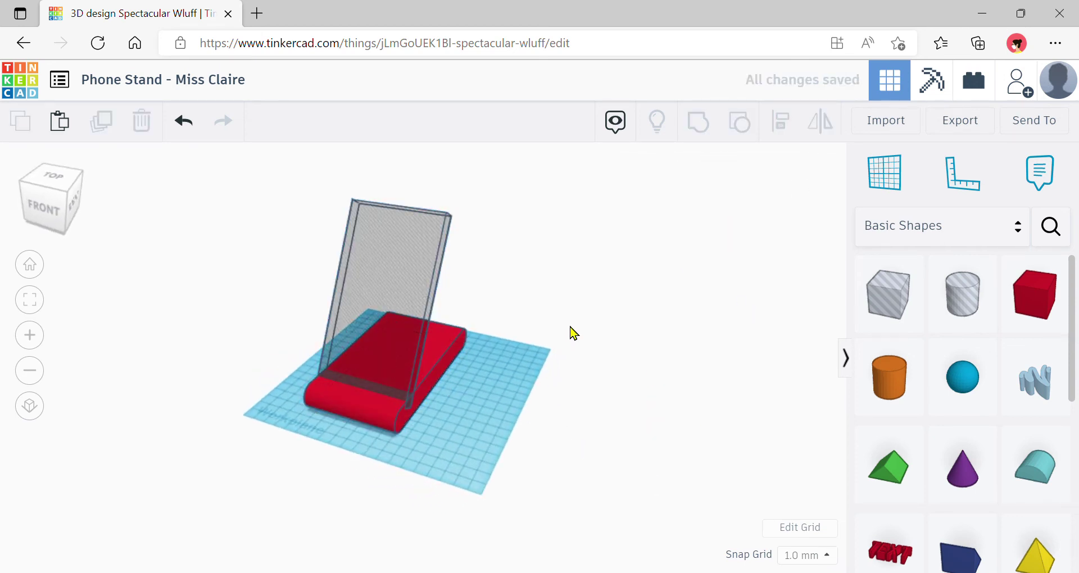
Place a new workplane on the top face of the rounded base
right_drag(594, 359, 407, 330)
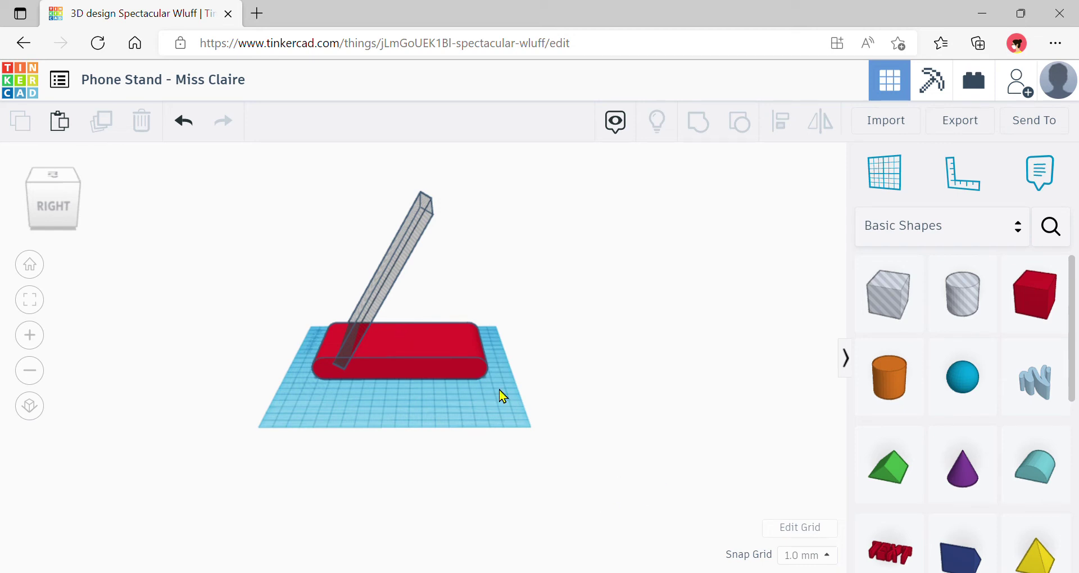
scroll(393, 296, up, 4)
right_drag(617, 370, 578, 376)
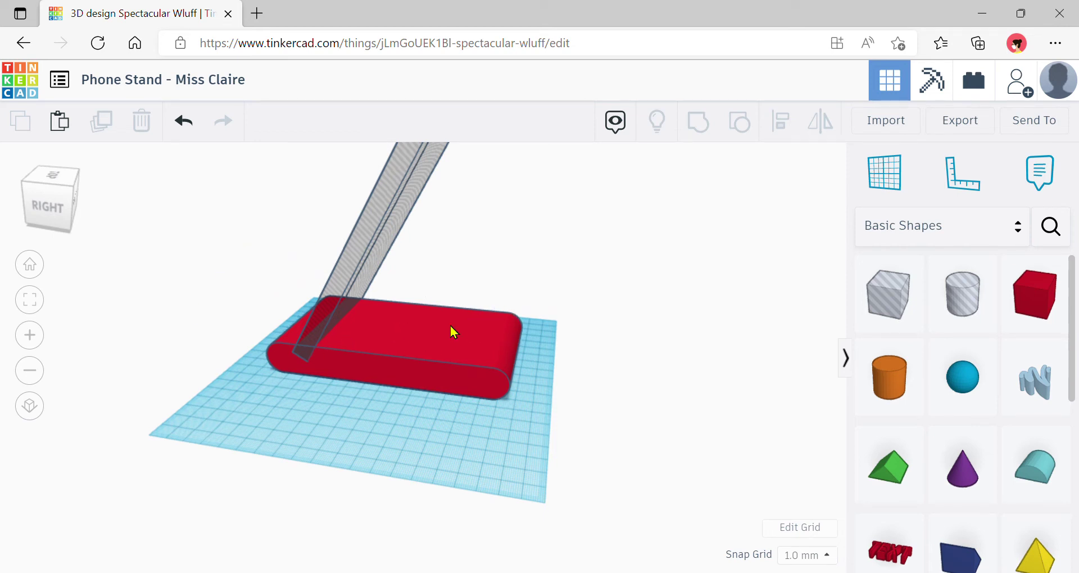
click(889, 180)
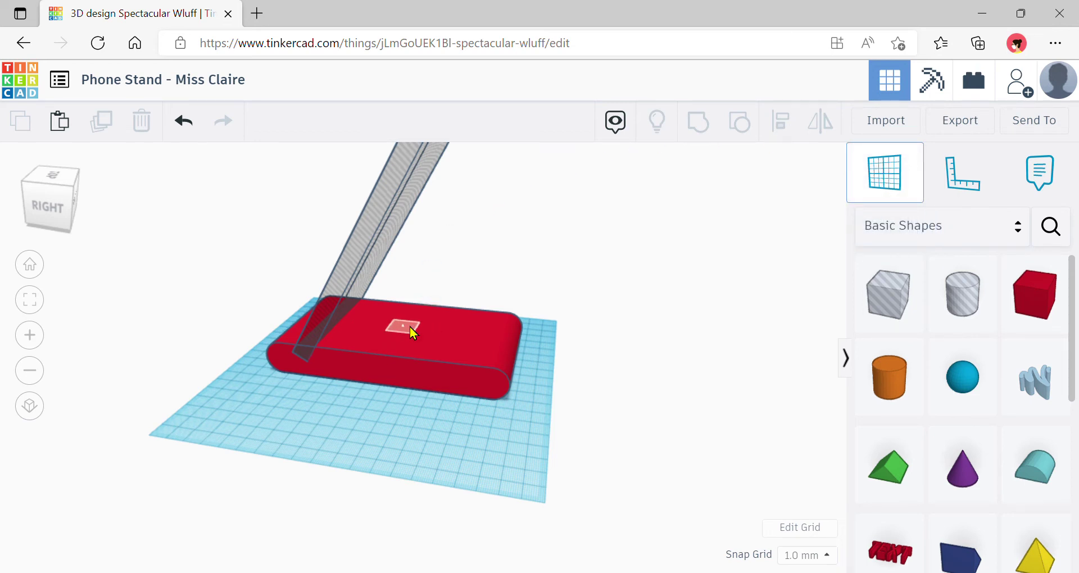
click(412, 329)
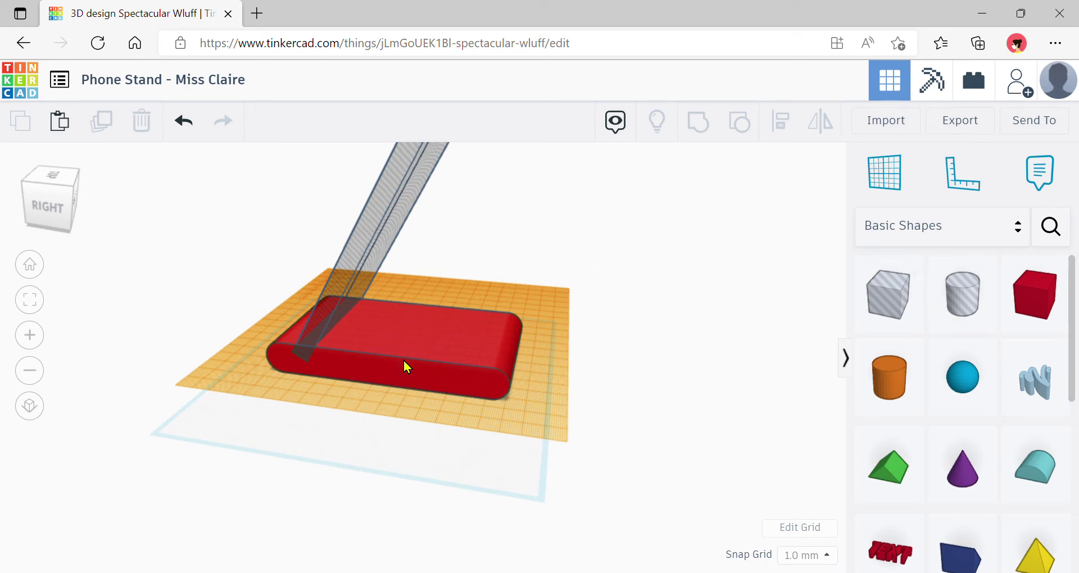
Look through the Bodies shapes in the Creatures & Characters collection for a decoration
click(999, 232)
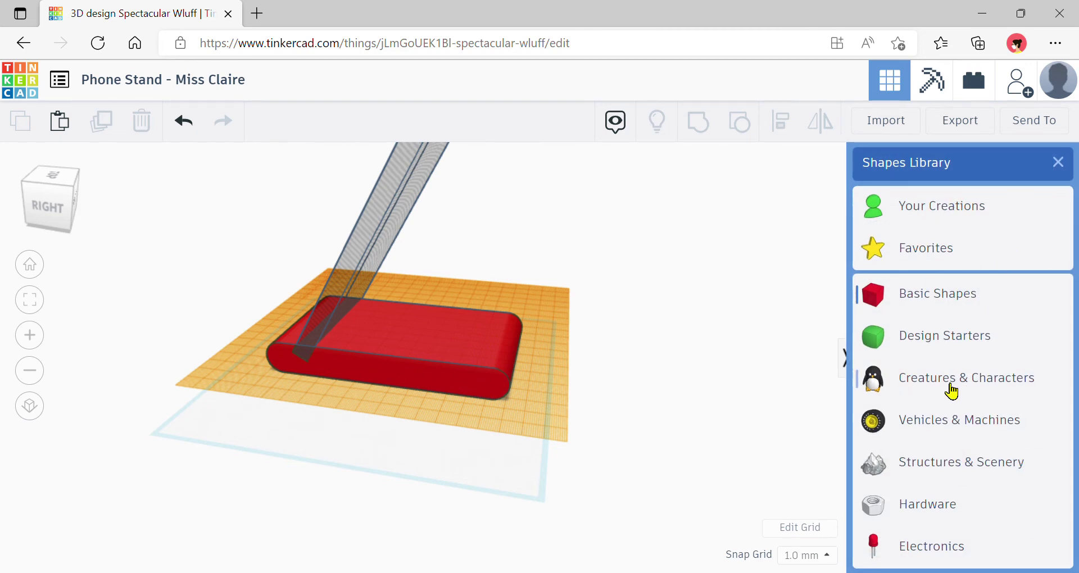
click(1049, 392)
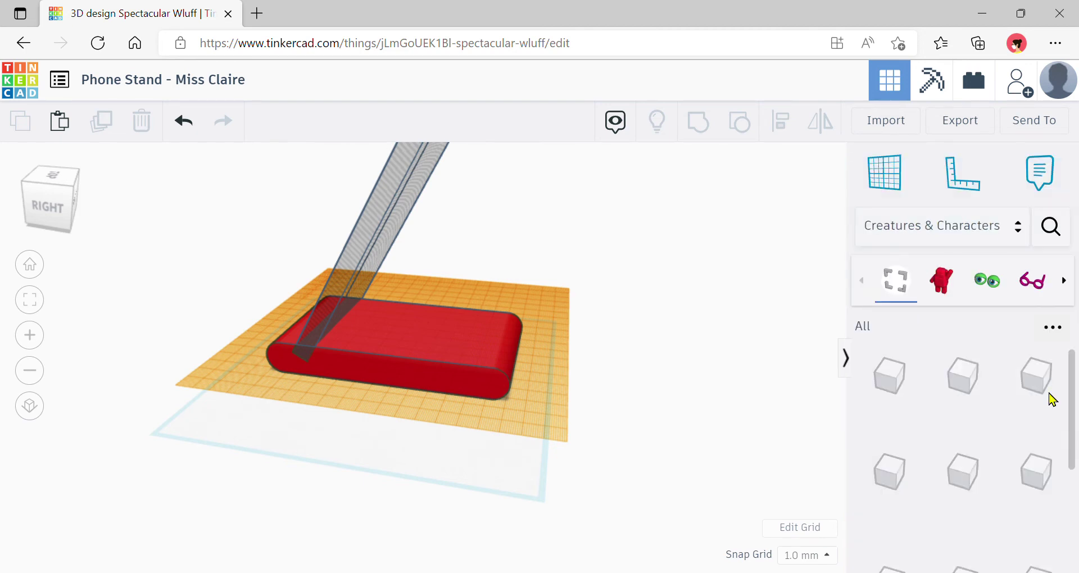
click(942, 281)
scroll(1003, 458, down, 5)
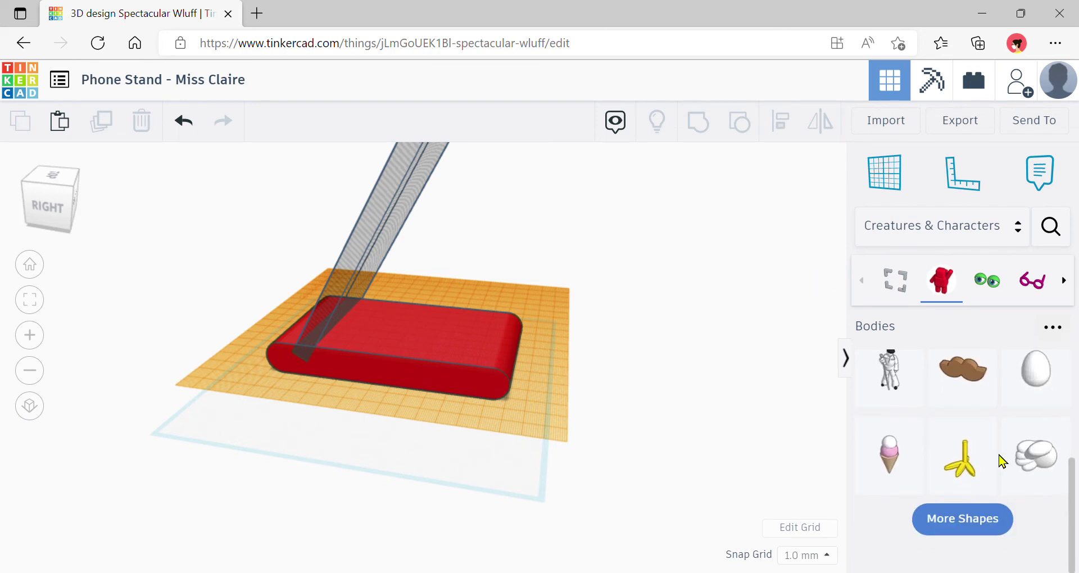
click(955, 558)
scroll(1045, 466, up, 3)
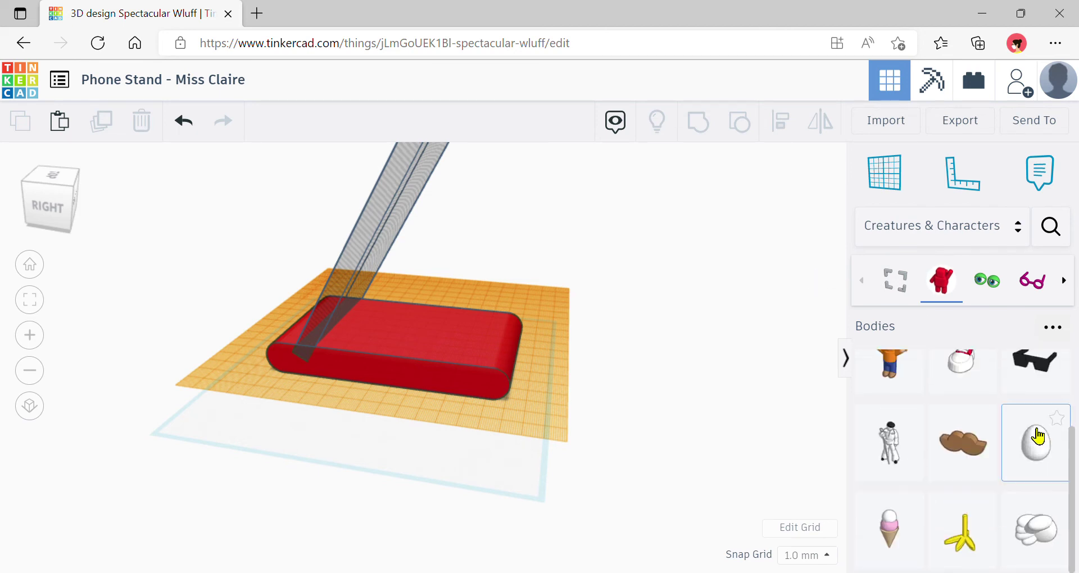
scroll(991, 459, down, 3)
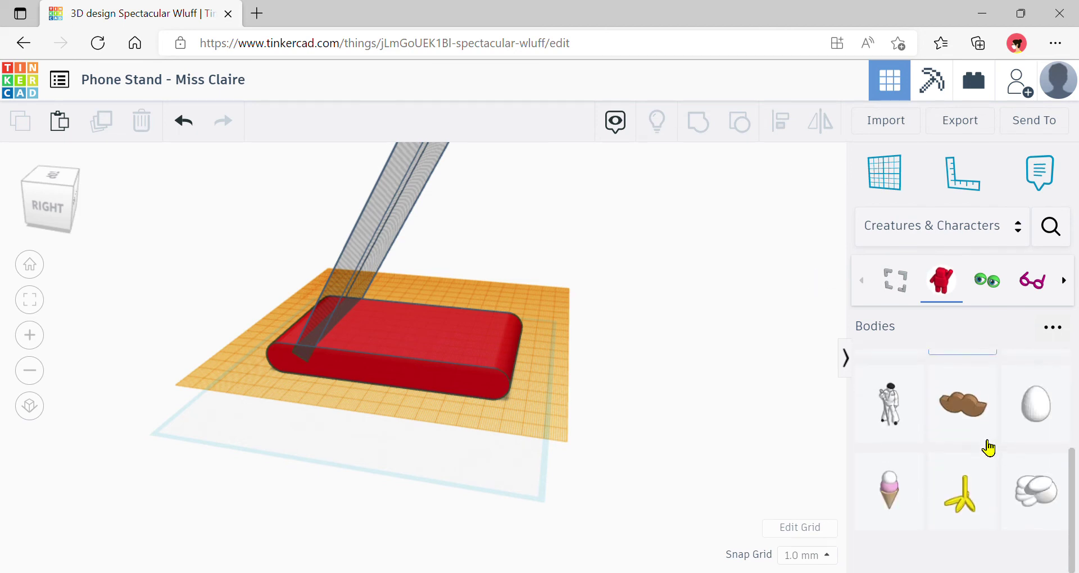
scroll(985, 445, up, 1)
scroll(959, 458, down, 1)
scroll(959, 458, up, 3)
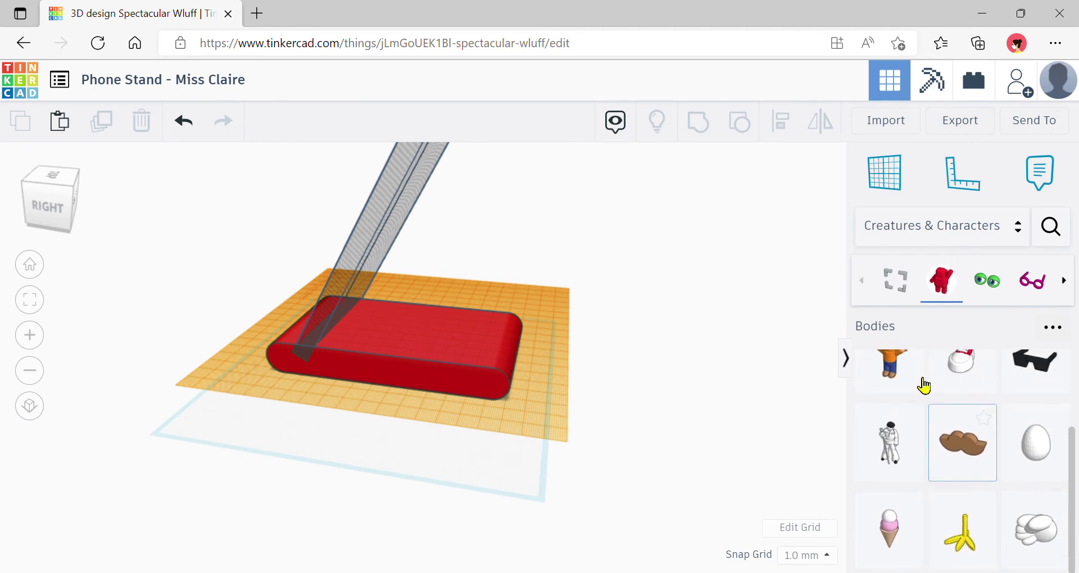
Find the Astrobot II among all Creatures & Characters shapes and place it on the middle of the base's top face
click(905, 293)
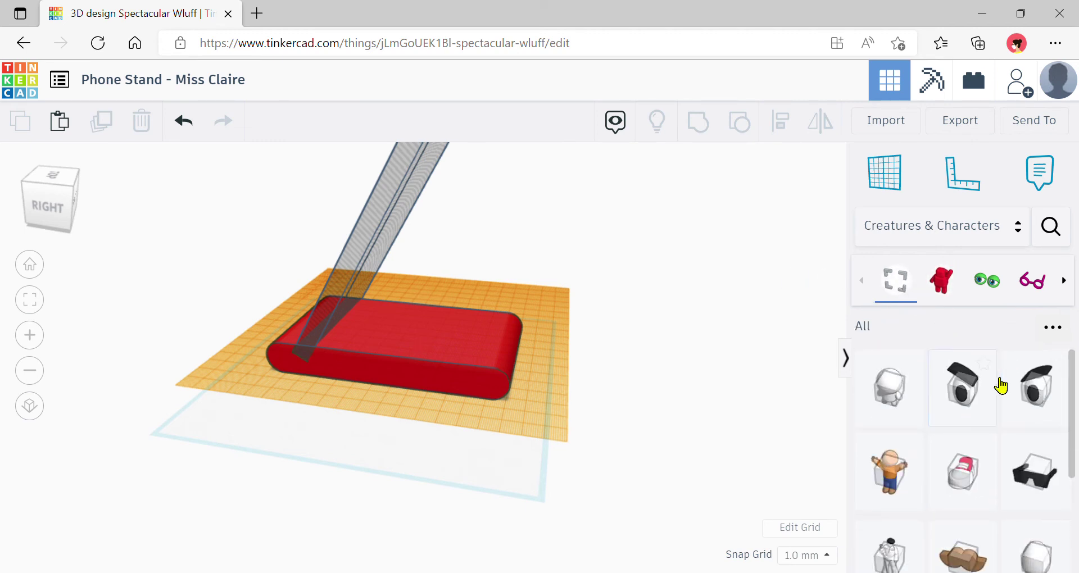
scroll(1013, 433, down, 3)
click(992, 547)
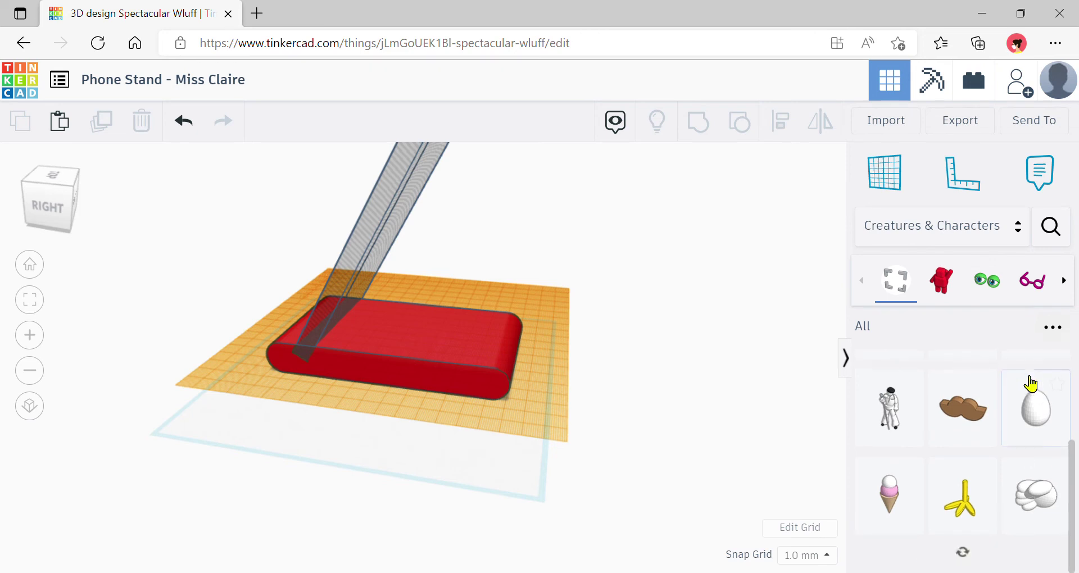
scroll(1028, 433, down, 5)
scroll(1016, 427, up, 2)
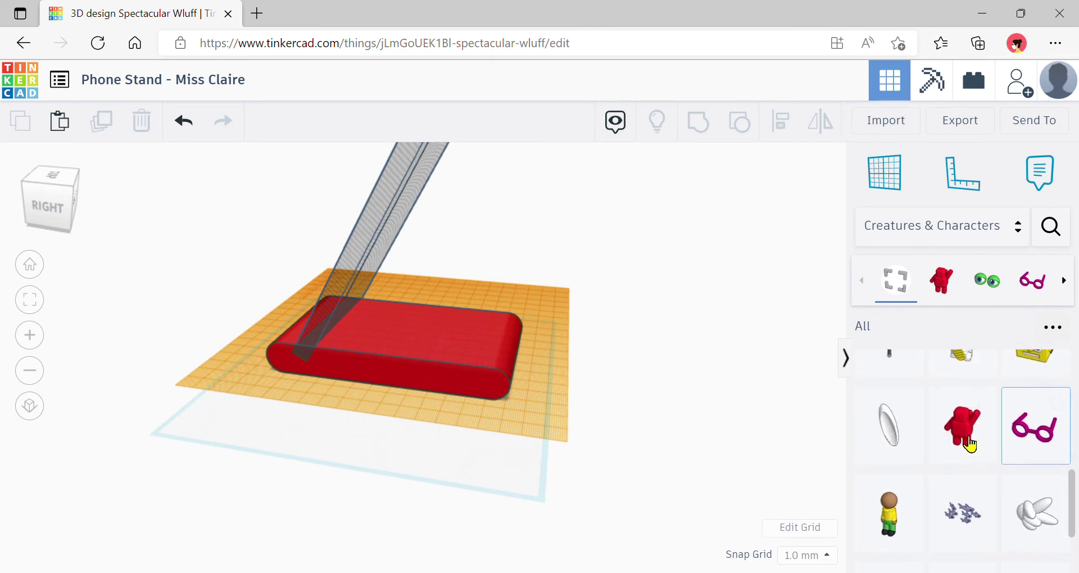
mouse_move(437, 331)
mouse_down()
mouse_move(423, 352)
mouse_move(439, 333)
mouse_up()
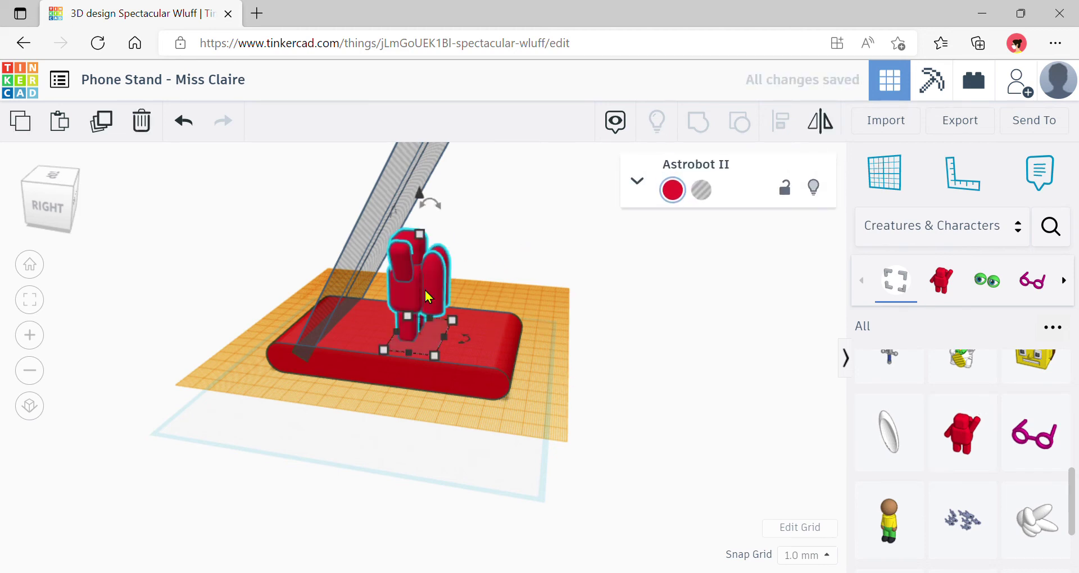
mouse_move(425, 290)
mouse_down()
mouse_move(386, 278)
mouse_move(426, 289)
mouse_up()
Turn the Astrobot II around to face the stand's back end and shift it slightly on the top face
right_drag(655, 330, 457, 376)
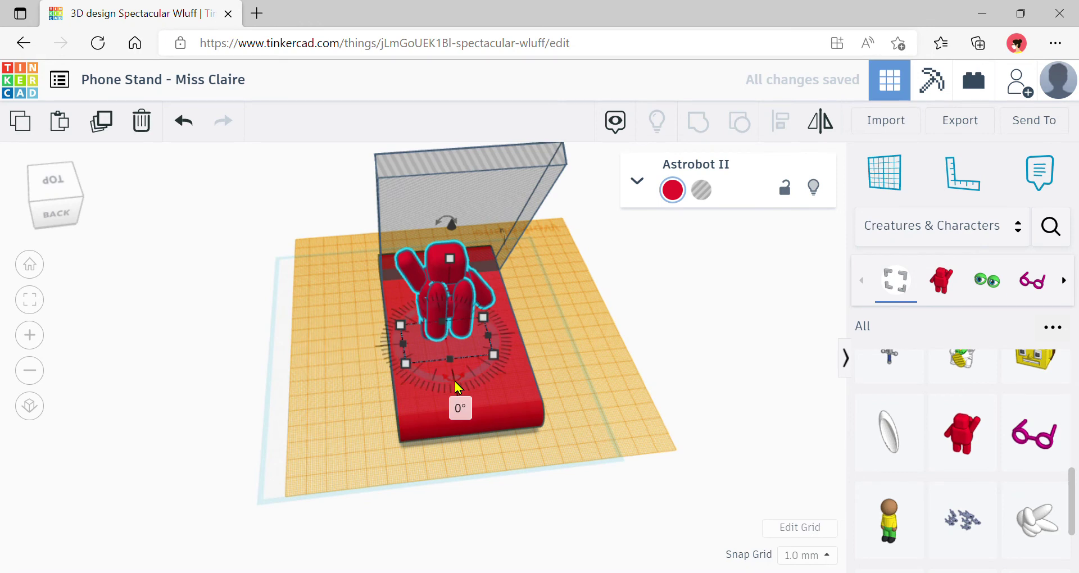
drag(456, 383, 484, 281)
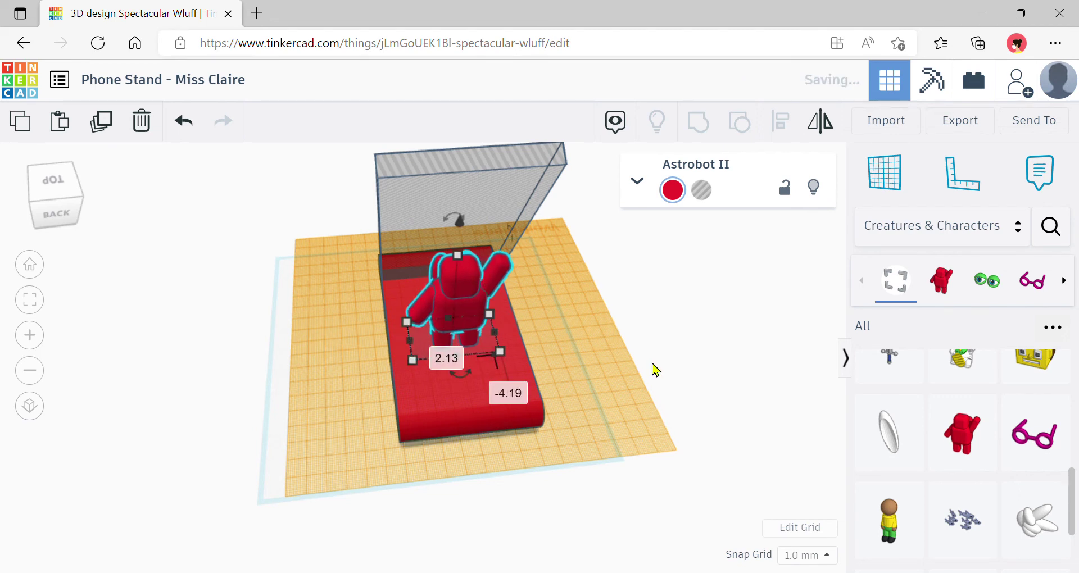
right_drag(652, 369, 622, 339)
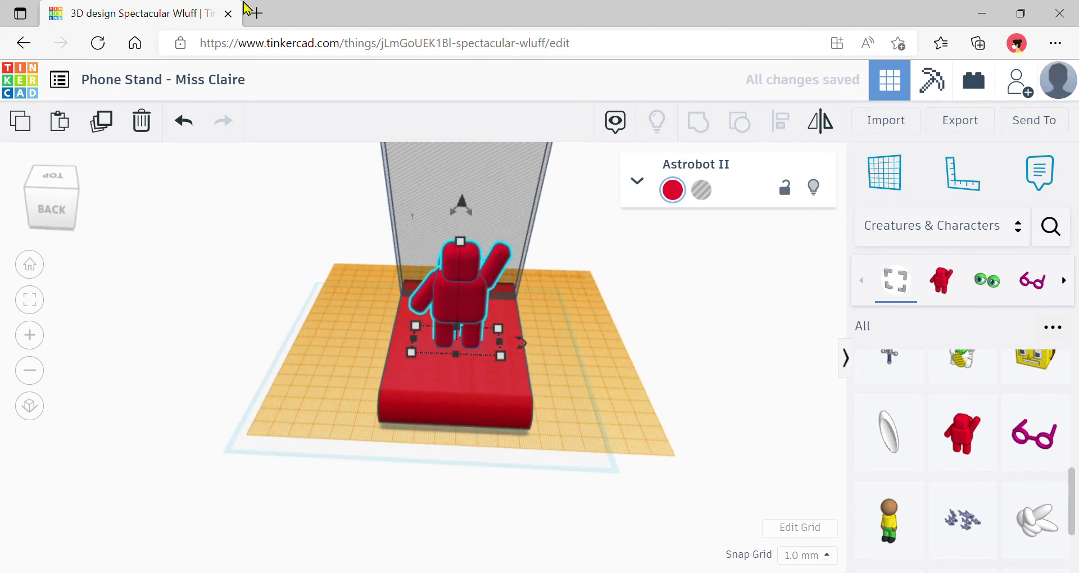
key(Right)
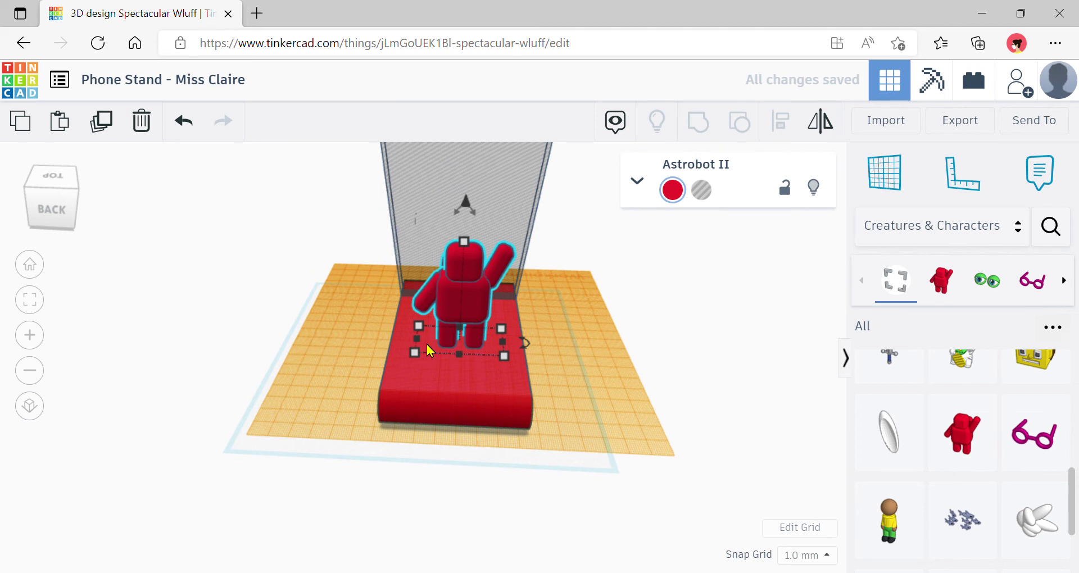
mouse_move(506, 328)
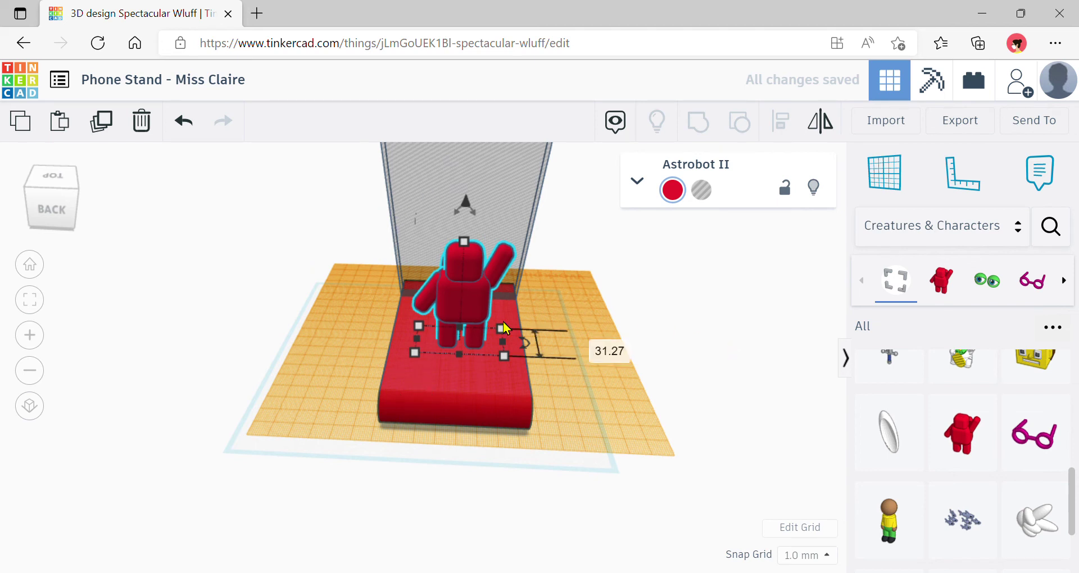
Place a Text shape from Basic Shapes on the top face between the Astrobot and the stand's back edge
click(972, 228)
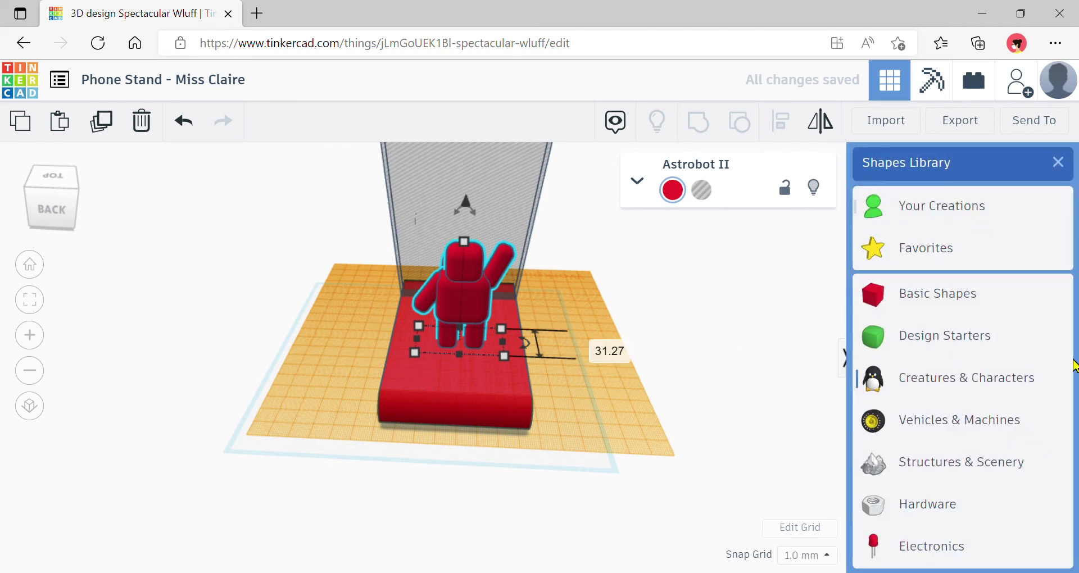
click(1034, 313)
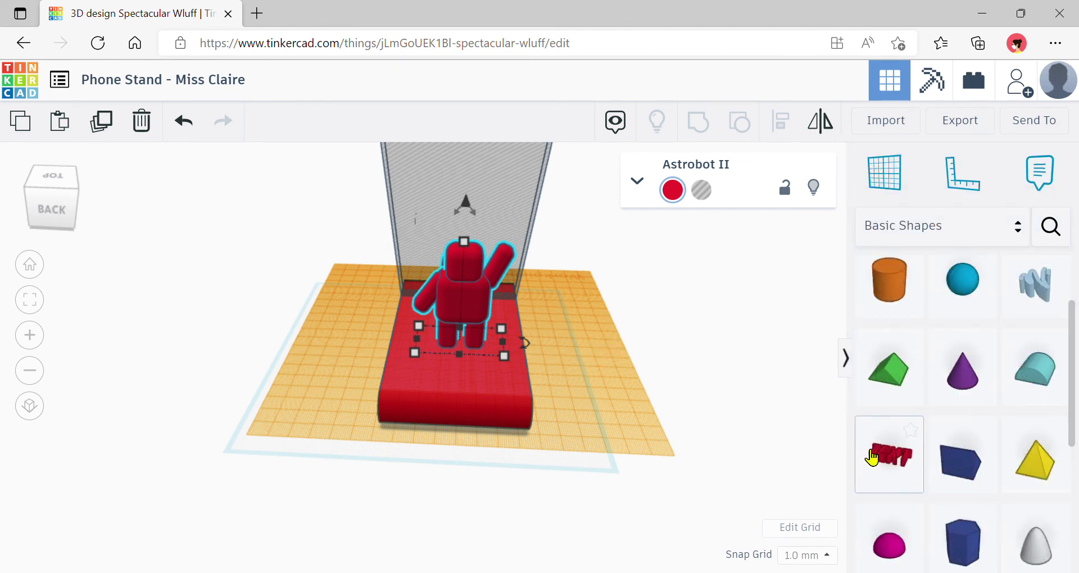
drag(878, 458, 457, 375)
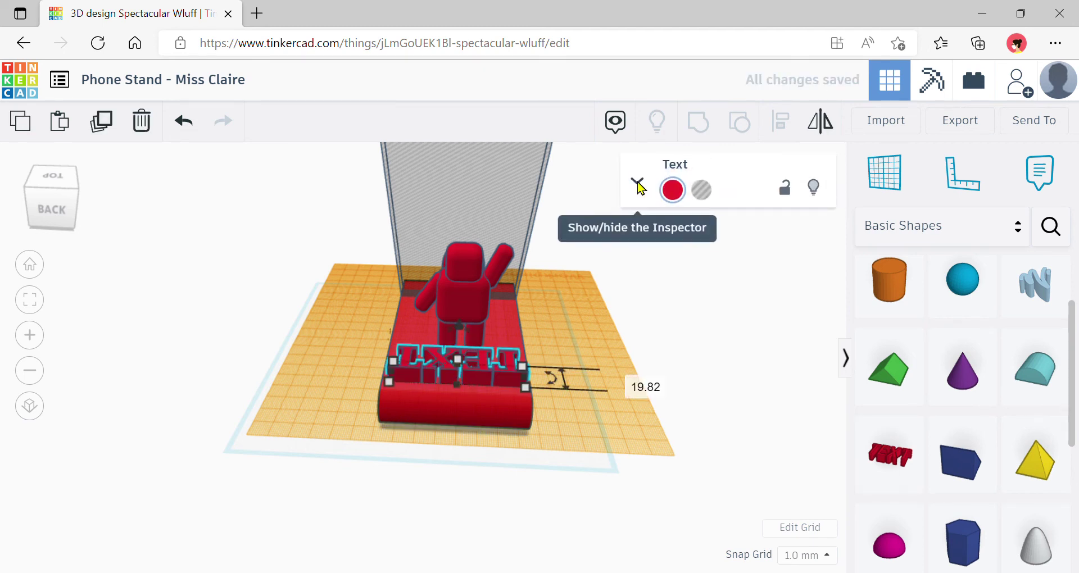
Change the wording of the text shape to HELLO WORLD
click(638, 186)
click(747, 336)
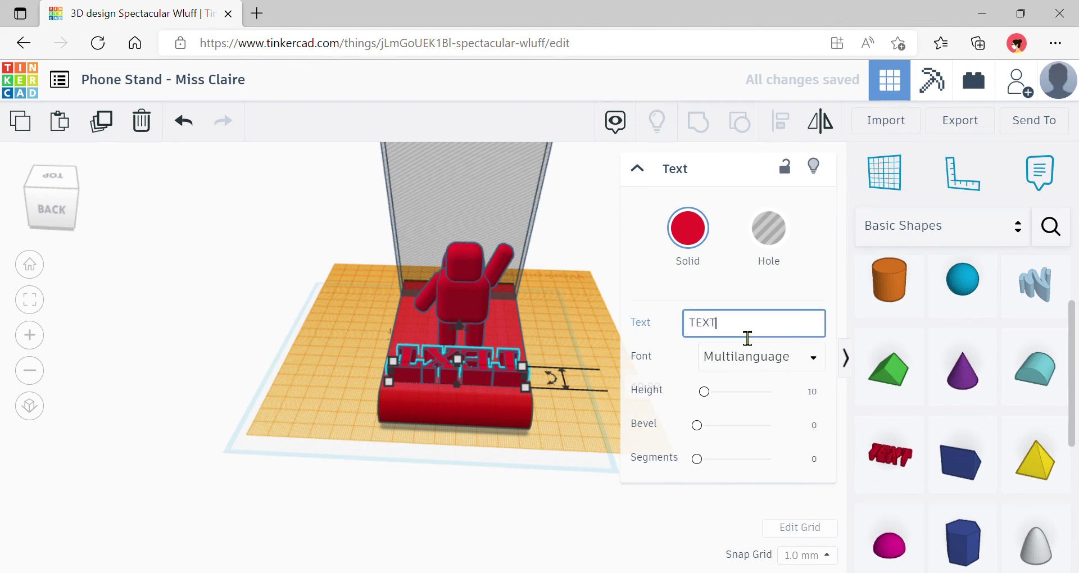
key(BackSpace)
key(BackSpace)
key(BackSpace)
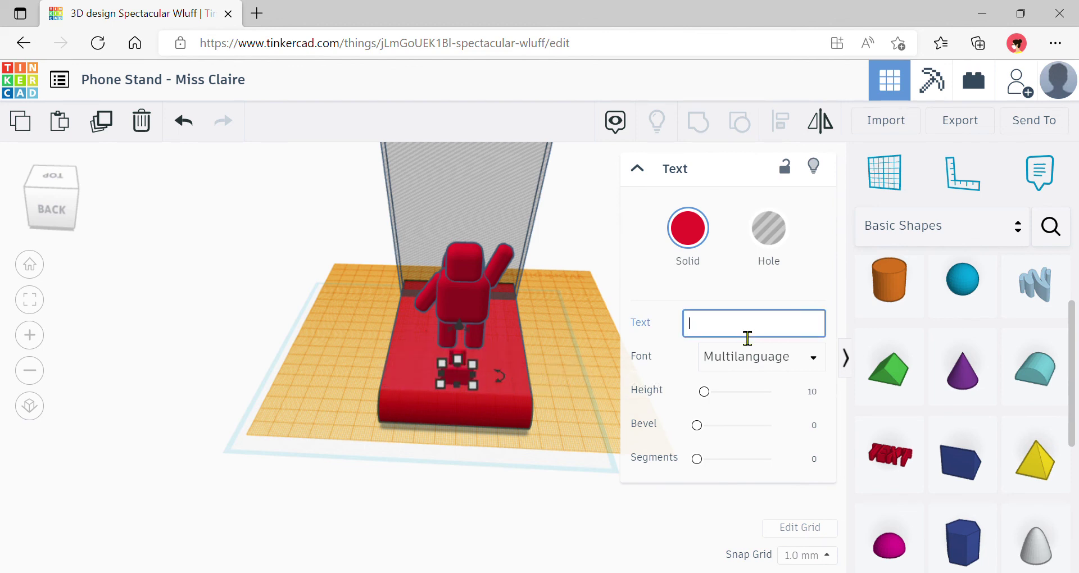
text(HELLO WORLD)
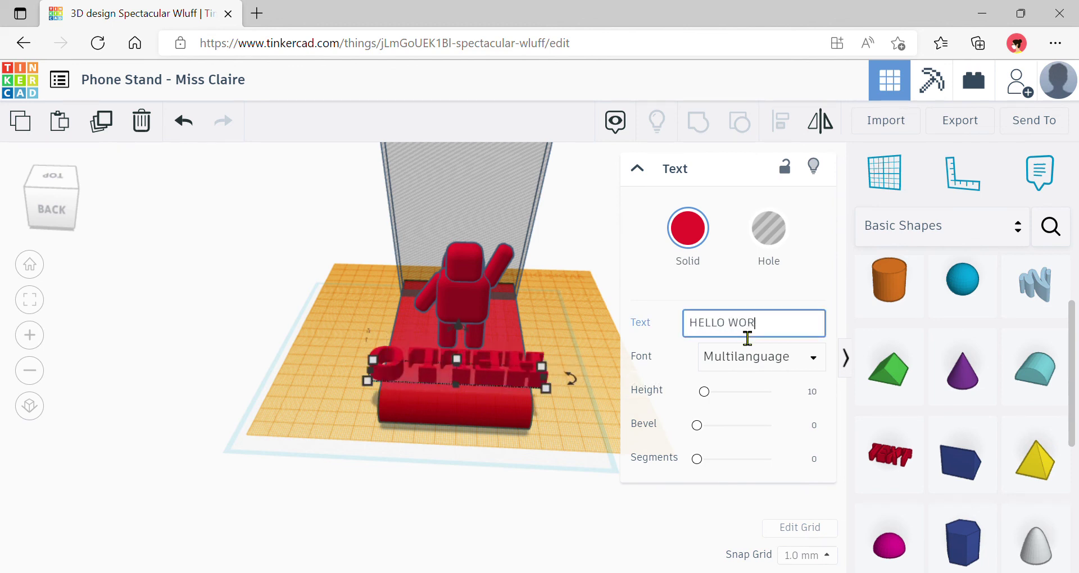
Color the HELLO WORLD text solid black and keep the Multilanguage font
click(695, 245)
click(1003, 419)
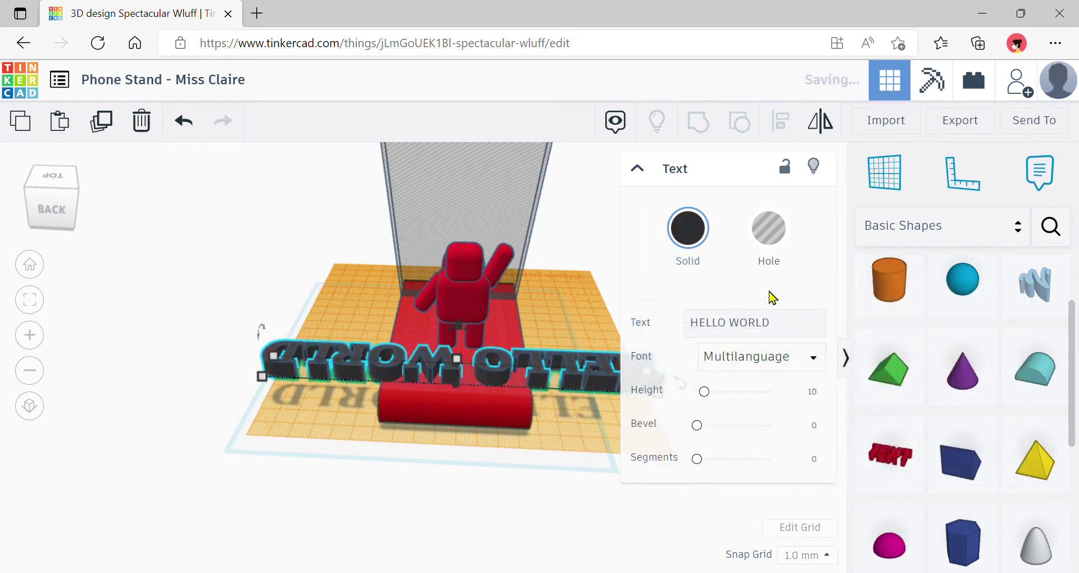
click(818, 376)
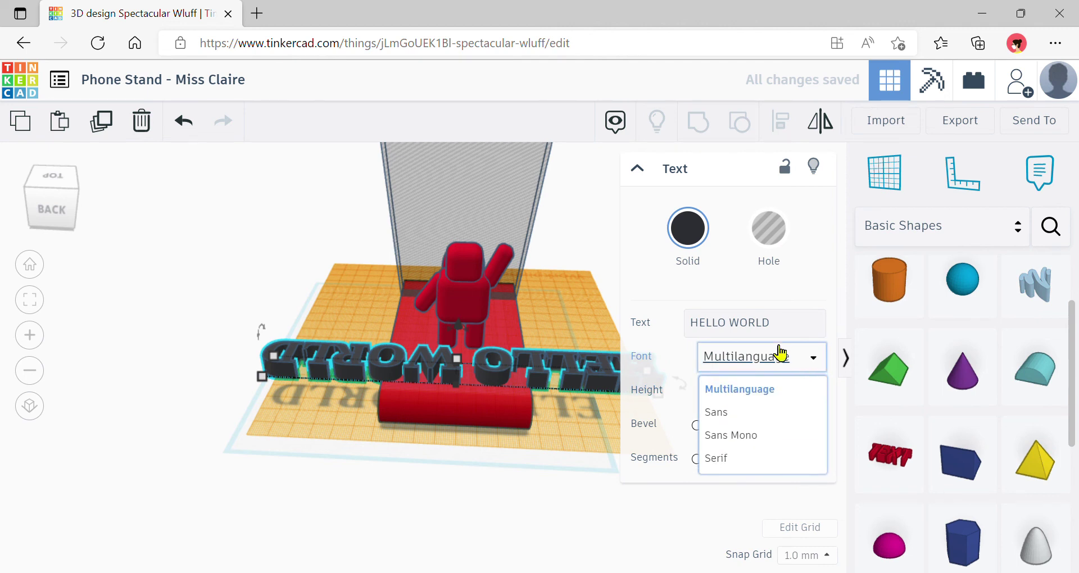
click(821, 289)
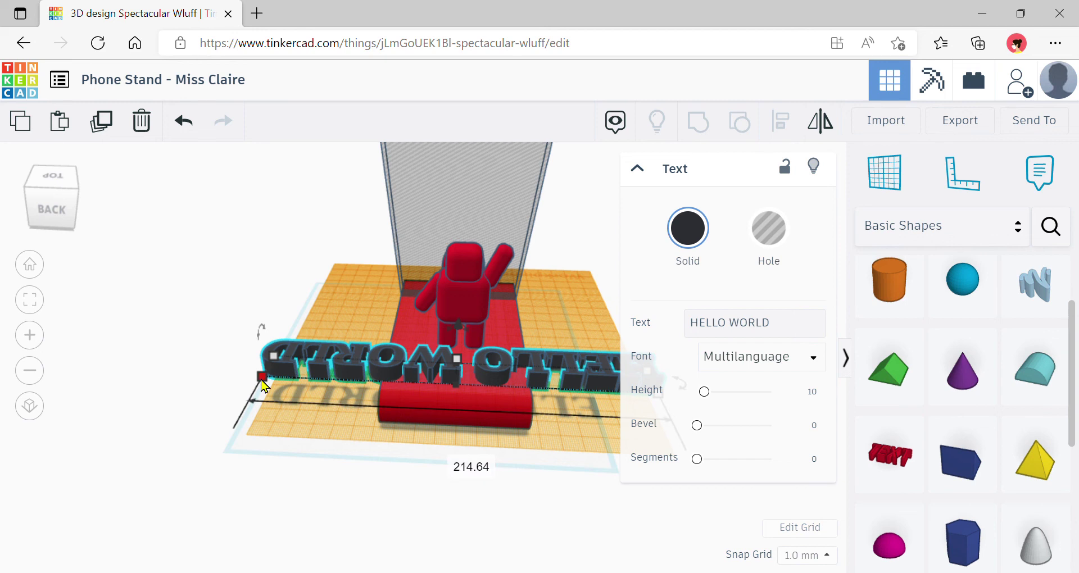
Shrink the HELLO WORLD text to 77 mm wide so it fits across the base, keeping it near the back end
drag(262, 377, 439, 376)
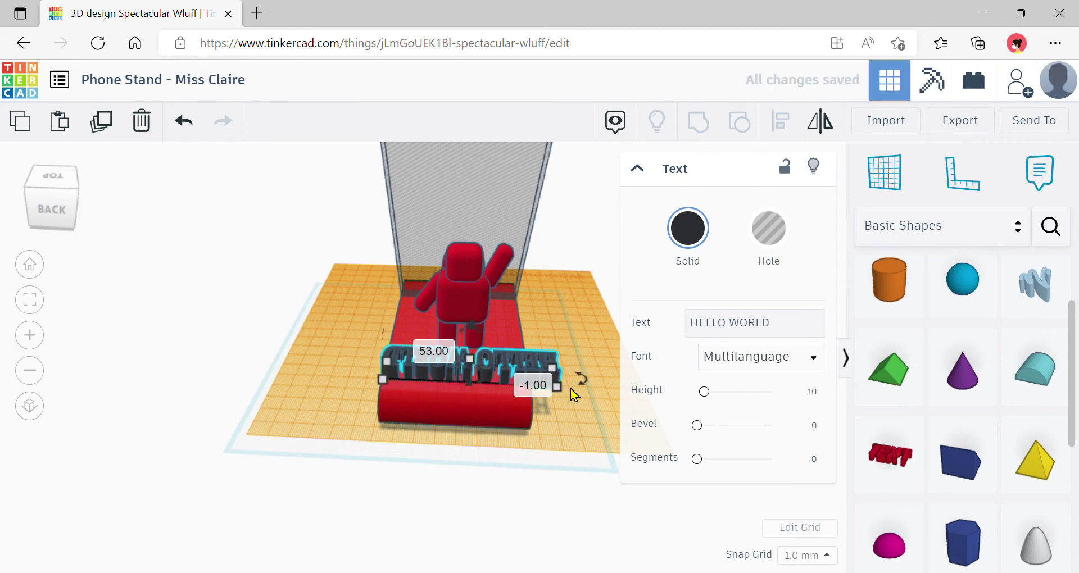
drag(560, 388, 528, 387)
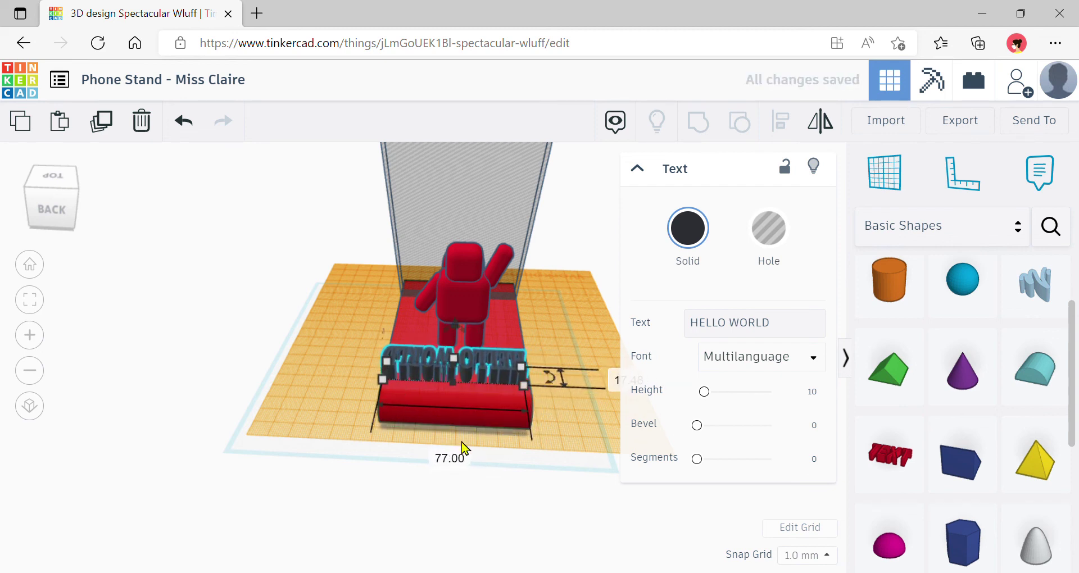
click(429, 486)
Tilt the HELLO WORLD text by 90° so its letters stand upright on the base
right_drag(430, 486, 494, 414)
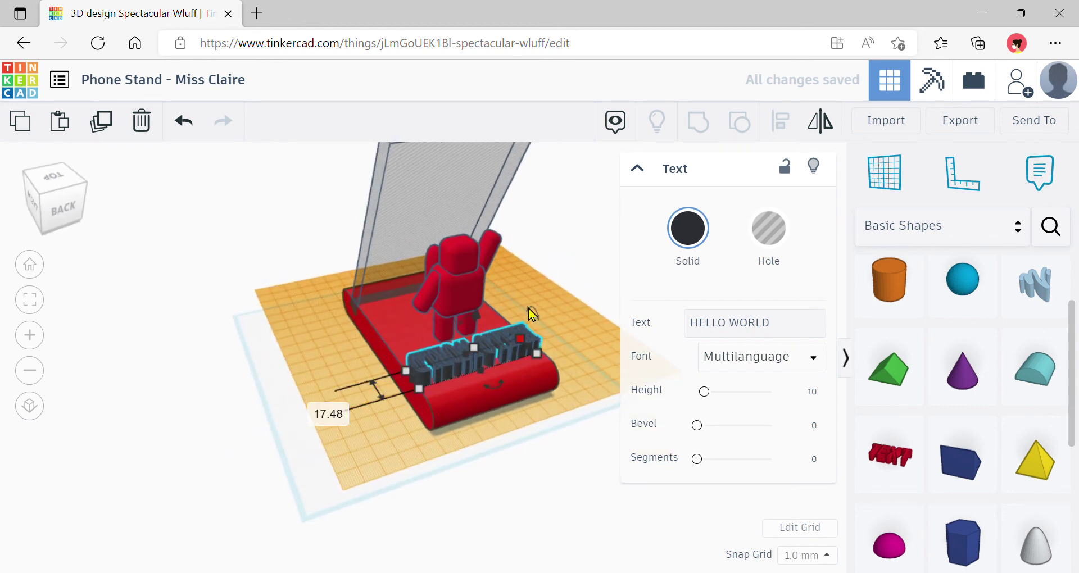
drag(534, 317, 537, 311)
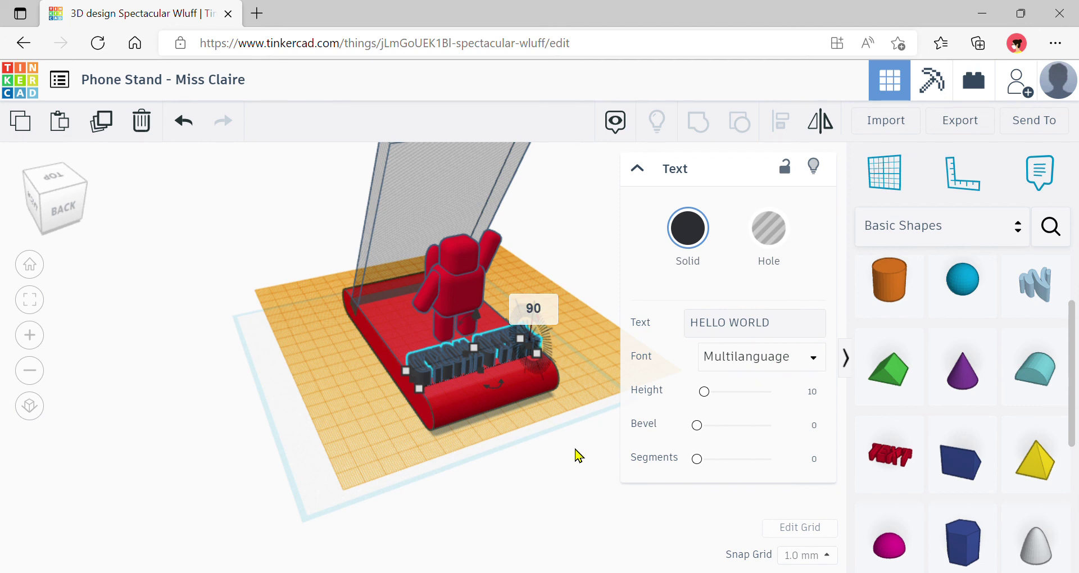
key(Return)
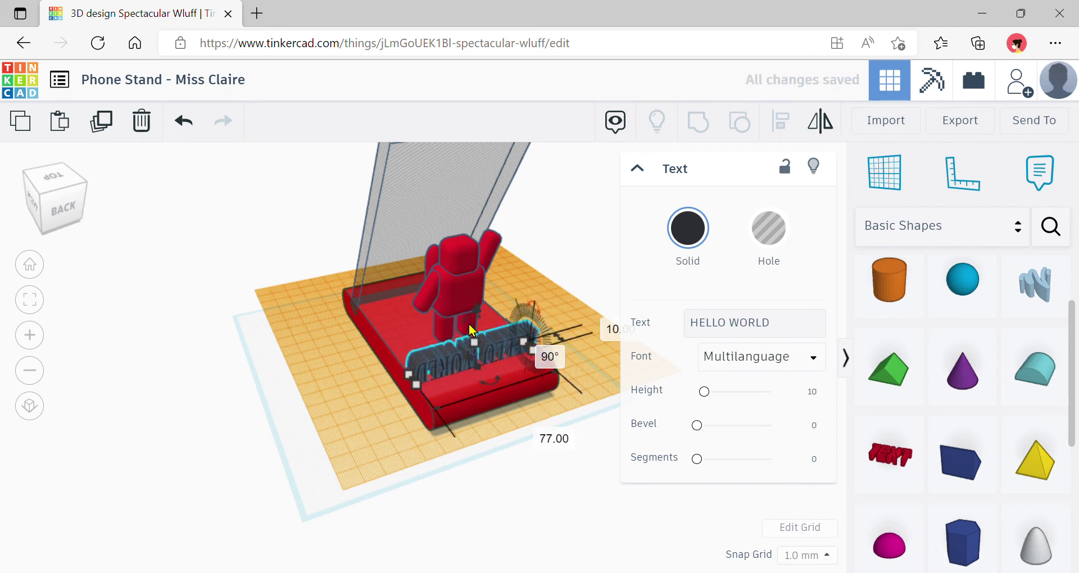
Rotate the upright HELLO WORLD text by 180° to turn its letters the right way up
drag(472, 330, 466, 327)
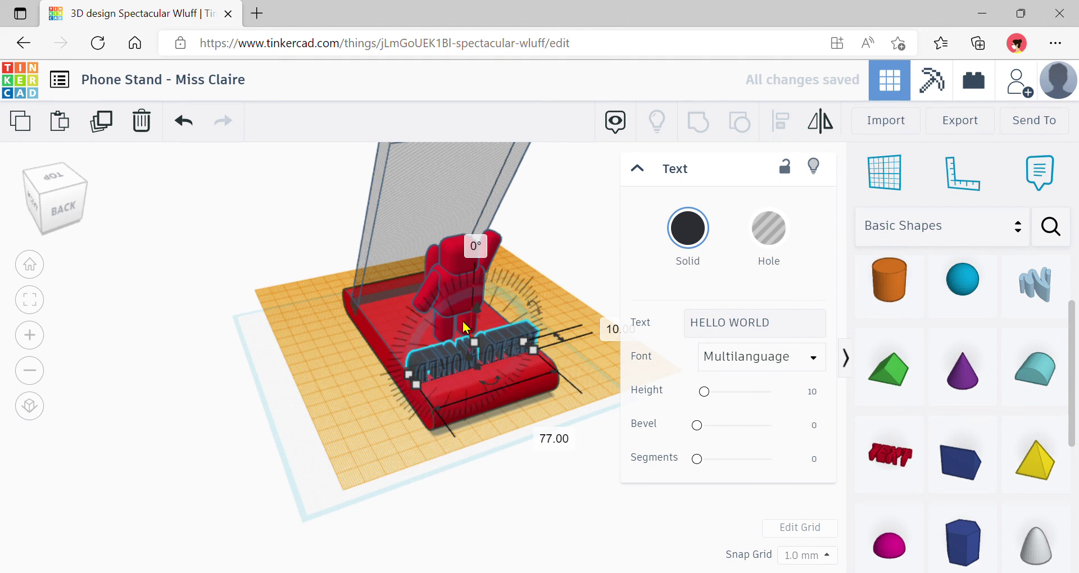
click(475, 246)
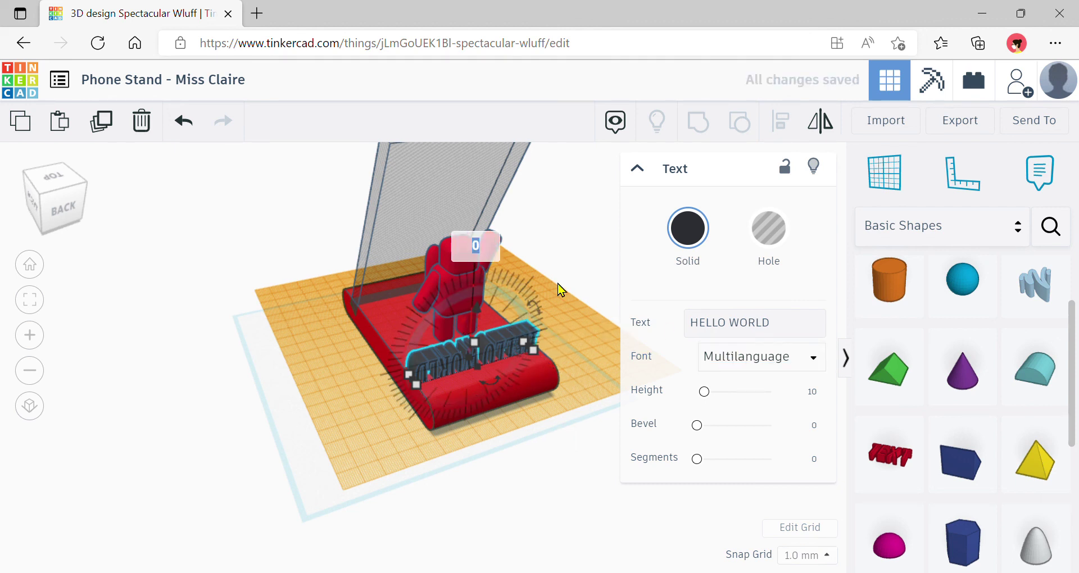
text(180)
key(Return)
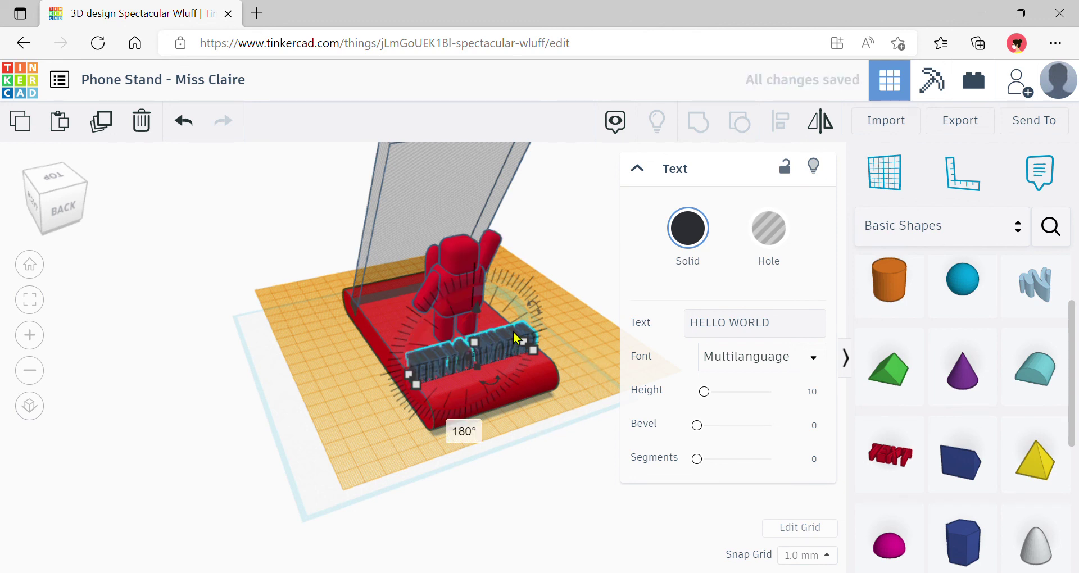
Raise the HELLO WORLD text until its underside is at 0.00 mm on the top-face workplane
mouse_move(477, 304)
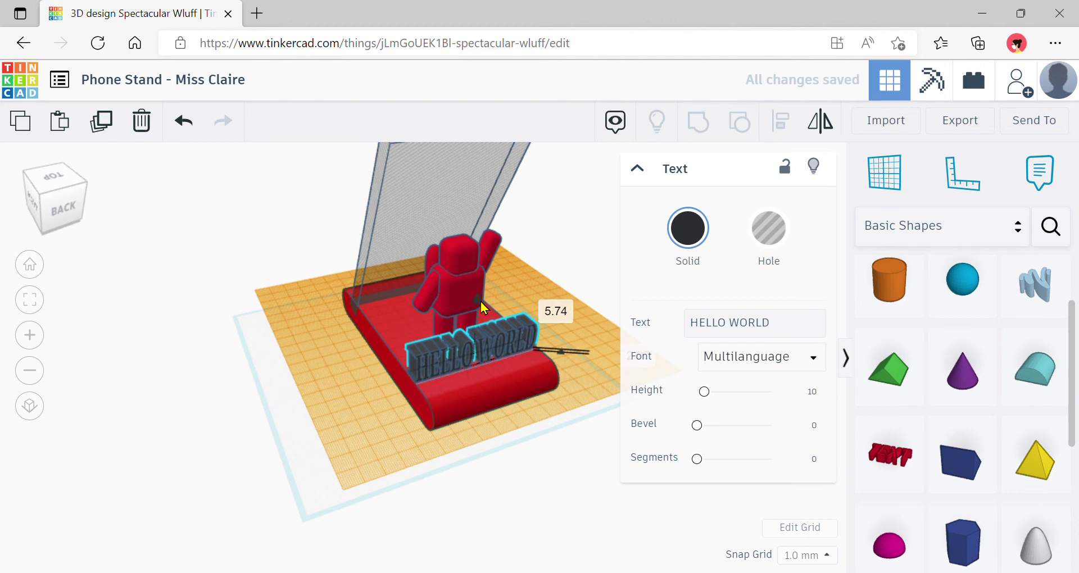
drag(480, 302, 480, 305)
click(637, 170)
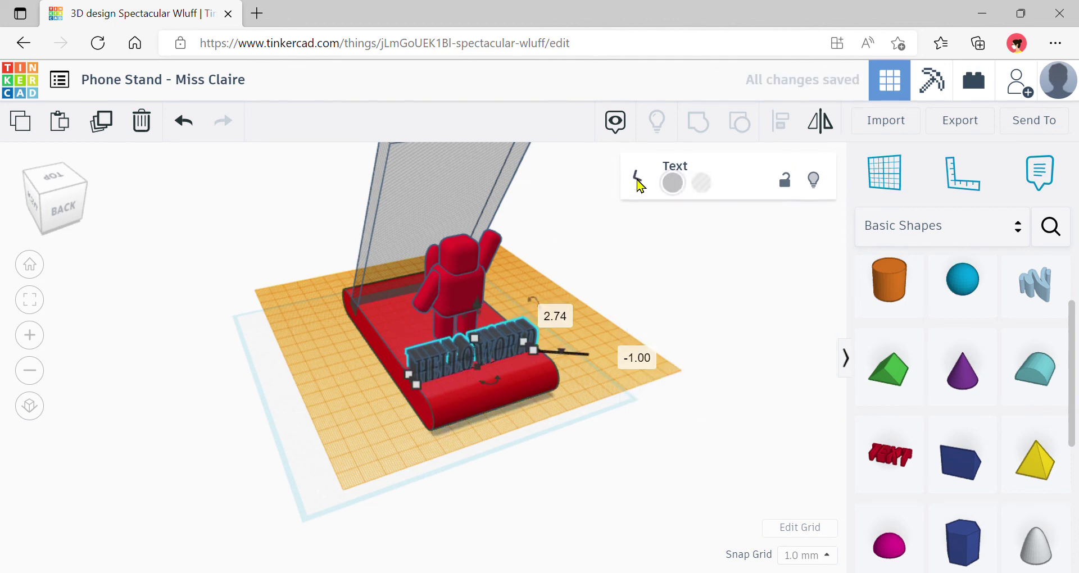
drag(476, 305, 477, 303)
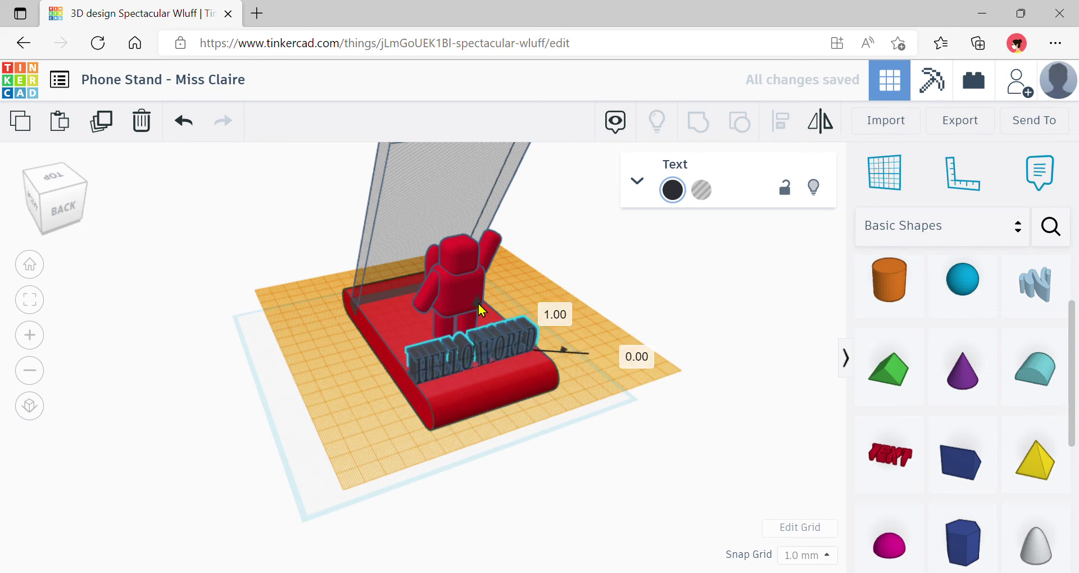
Group the base, Astrobot figure, HELLO WORLD text and slanted slot hole into one shape, cutting the slot through the base
click(572, 495)
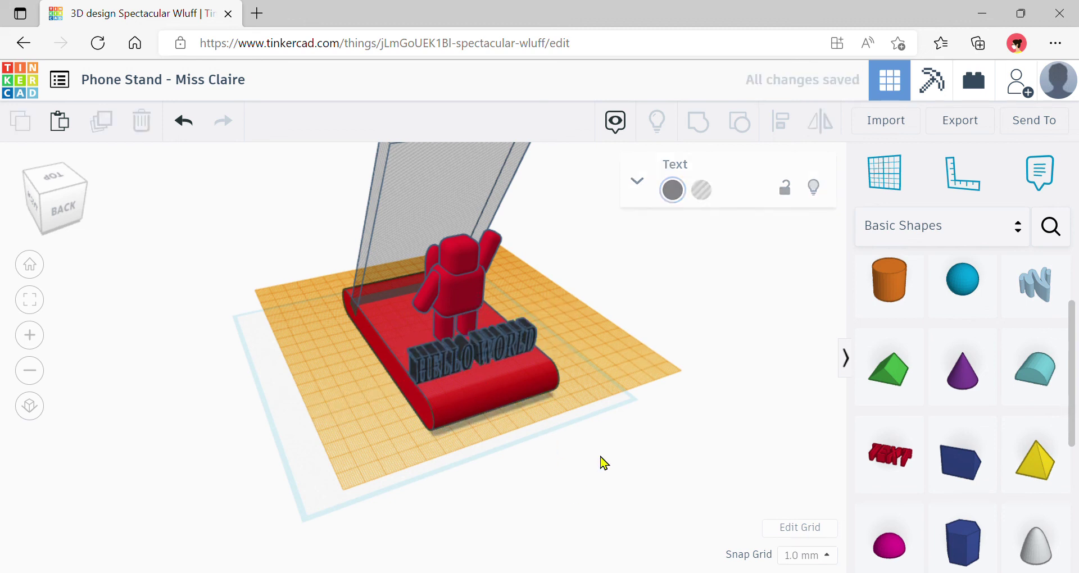
right_drag(600, 462, 528, 436)
right_drag(478, 506, 638, 513)
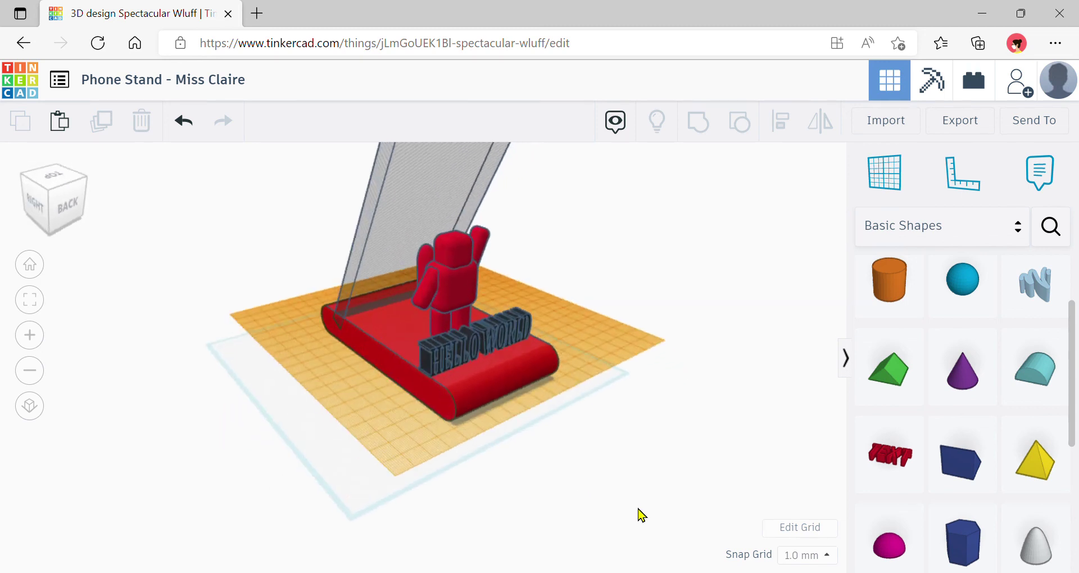
drag(255, 186, 643, 500)
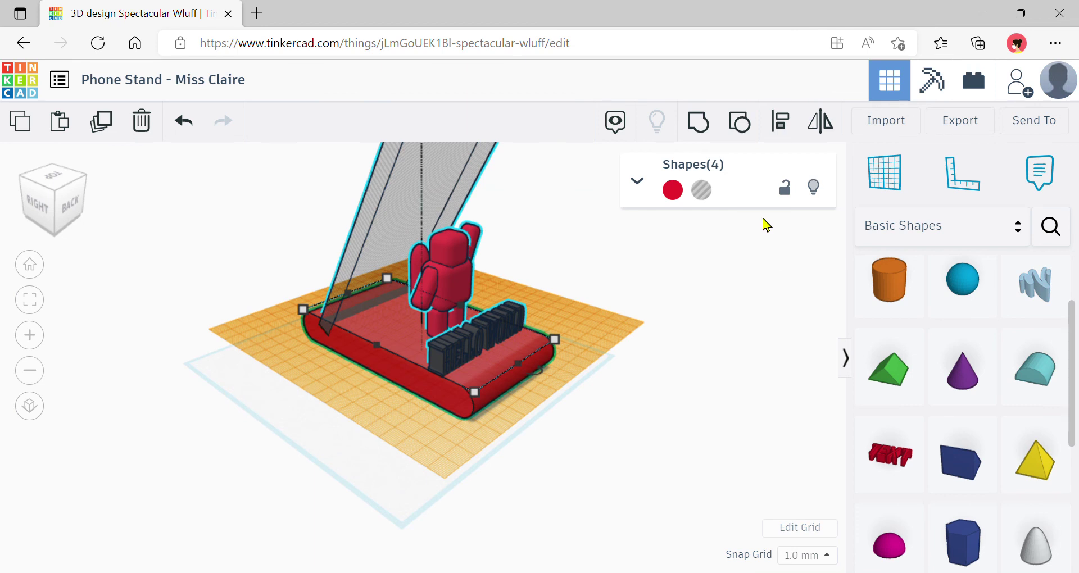
click(709, 130)
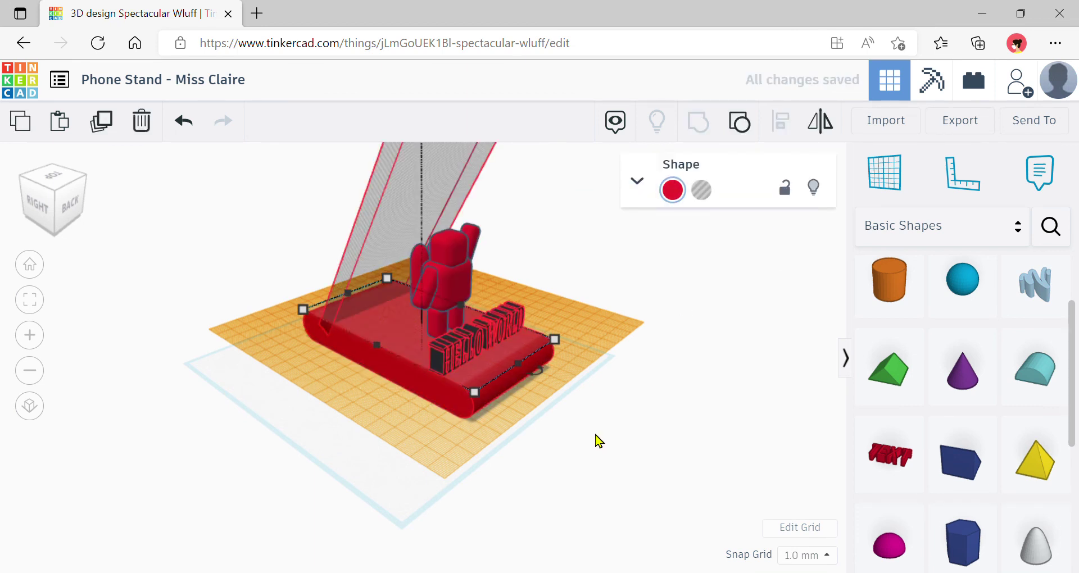
click(163, 466)
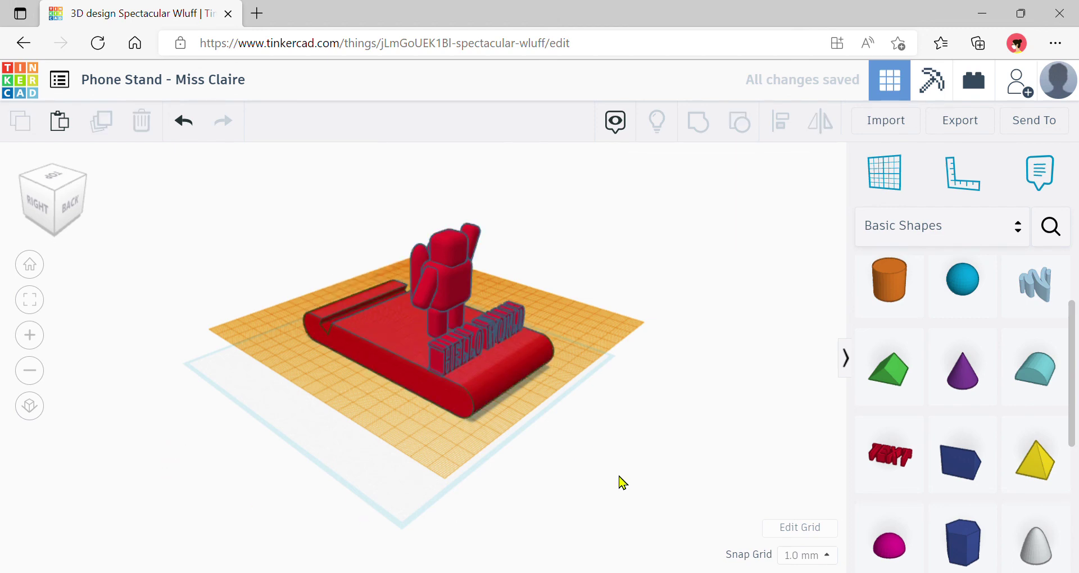
right_drag(622, 483, 1029, 118)
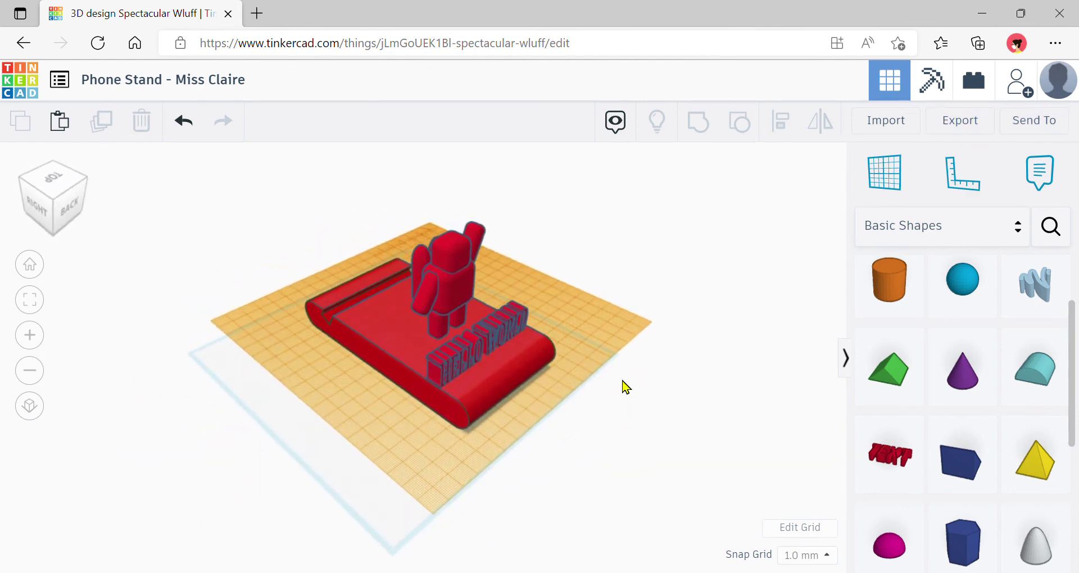